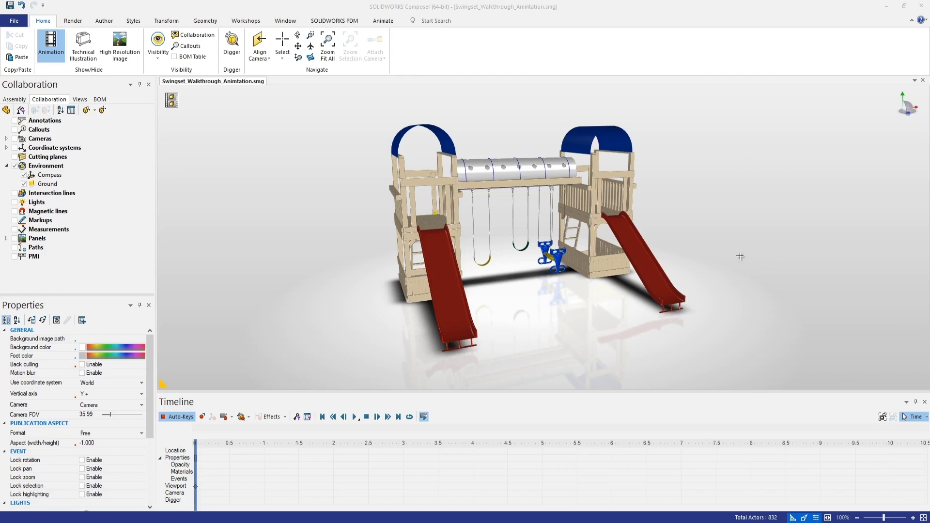
Create a grid on the tunnel's geometry and rotate it 90 degrees around its Y axis
left_click(104, 21)
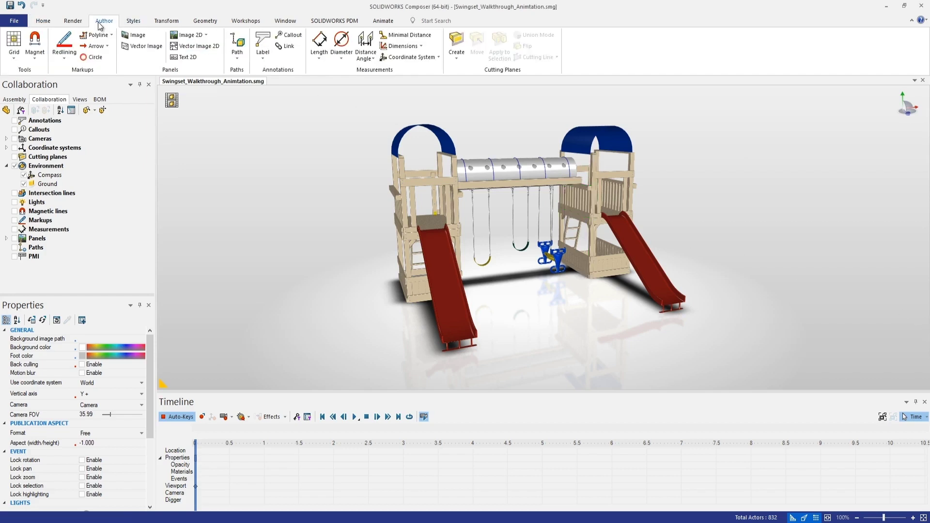
left_click(16, 59)
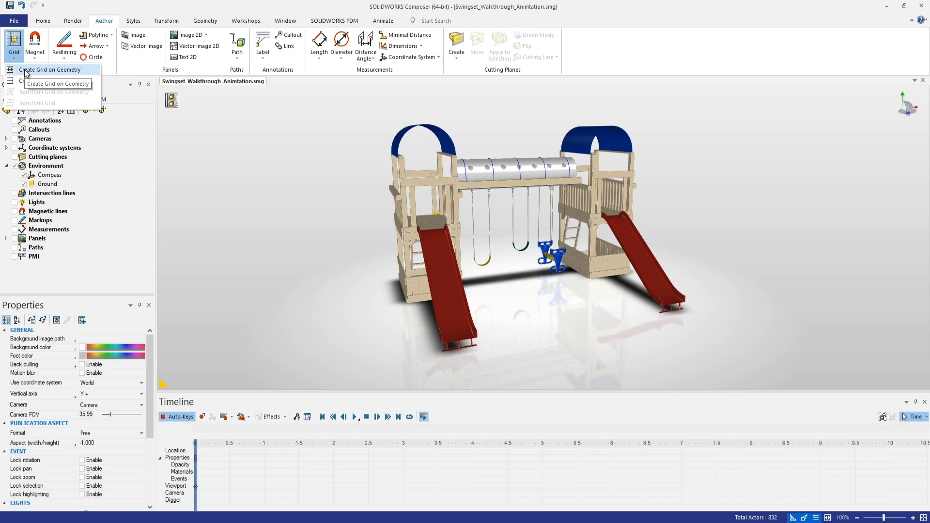
left_click(26, 71)
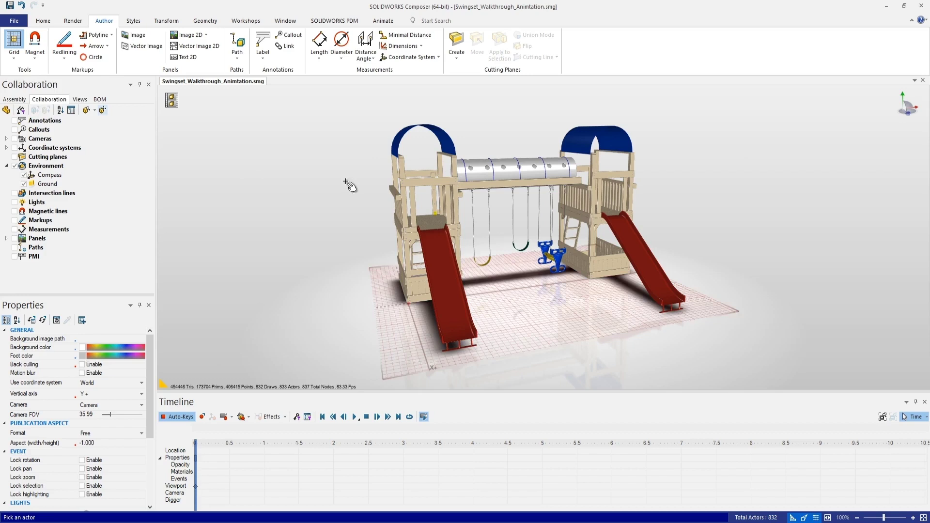
left_click(505, 172)
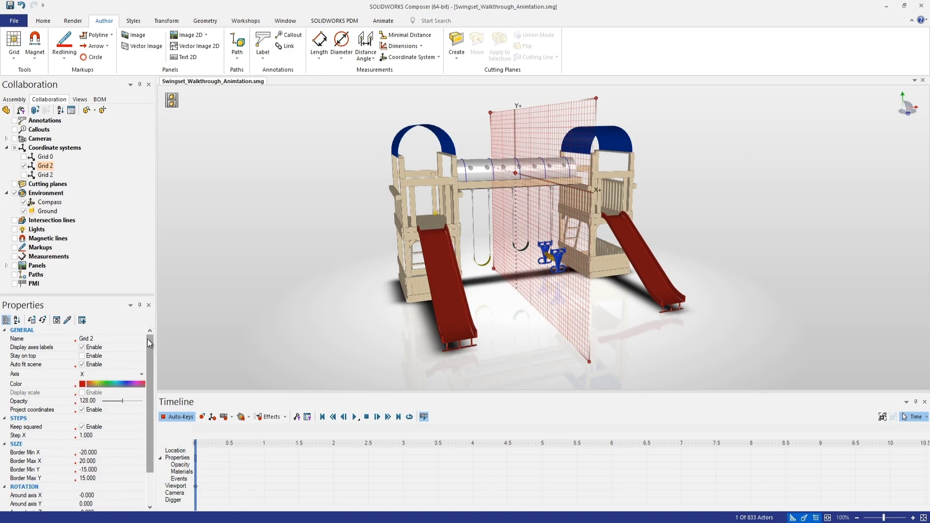
left_click_drag(148, 339, 144, 403)
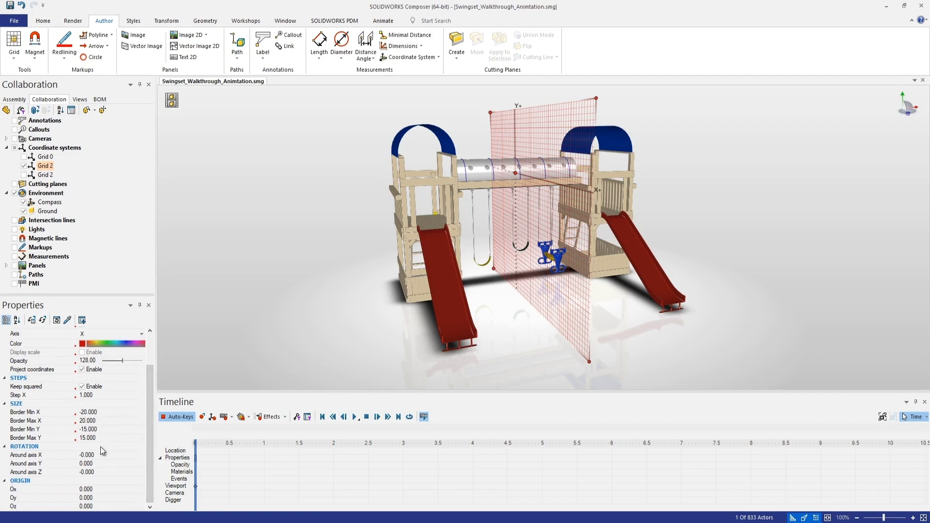
left_click(64, 463)
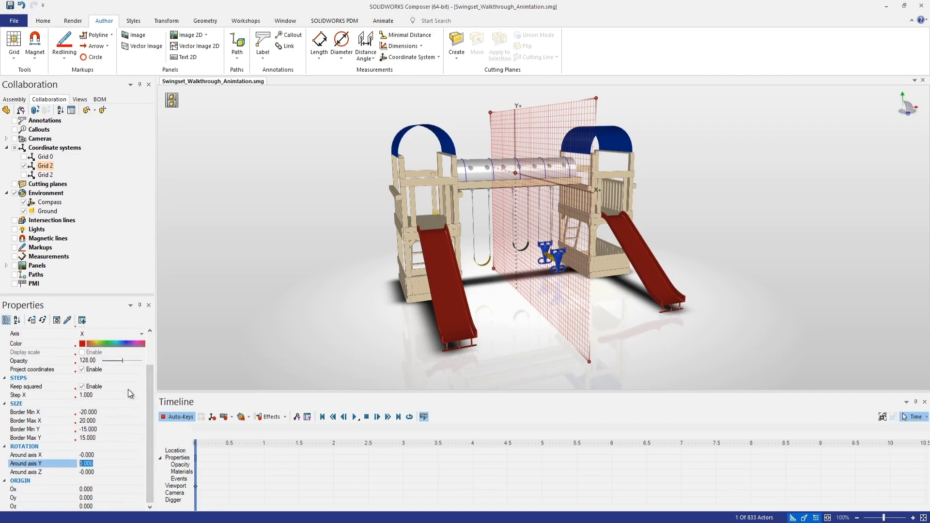
type("90")
key("Return")
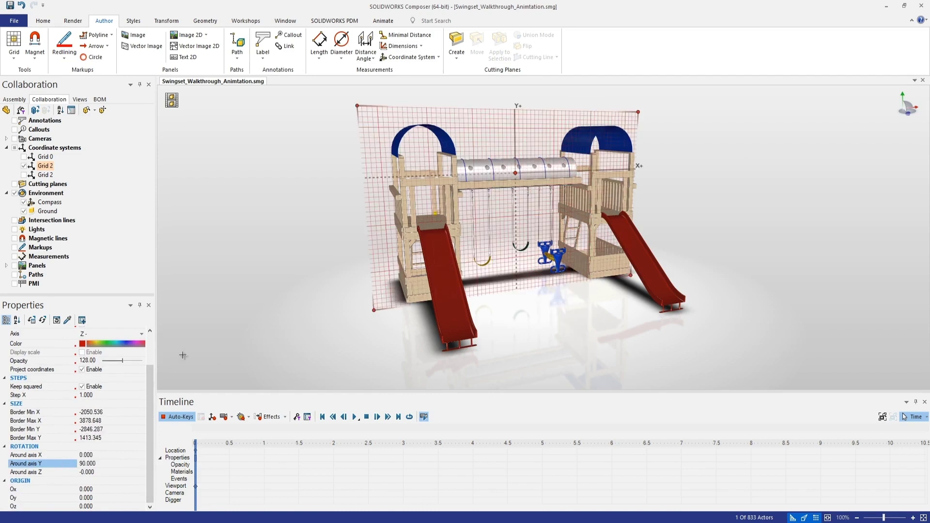
left_click(292, 233)
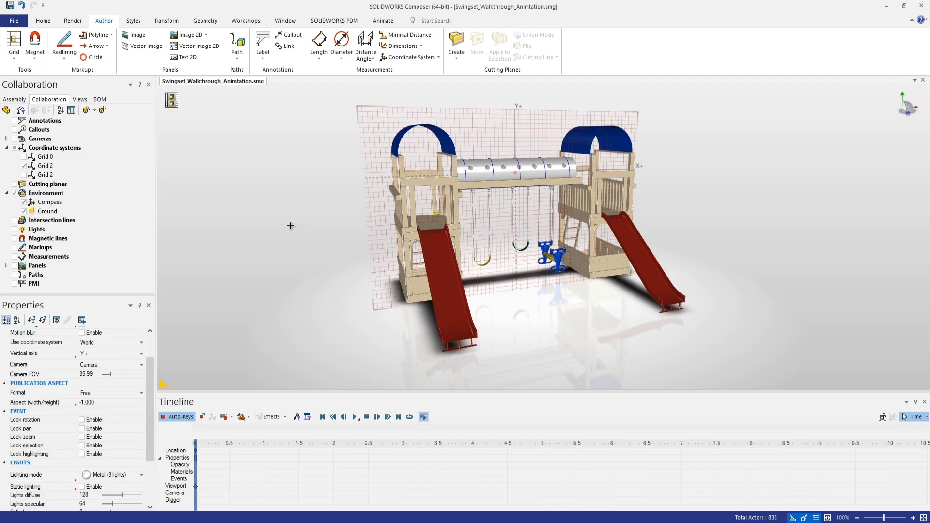
Create a second geometry grid on the slide farther from the front and rotate it 90 degrees around its Y axis
left_click(23, 60)
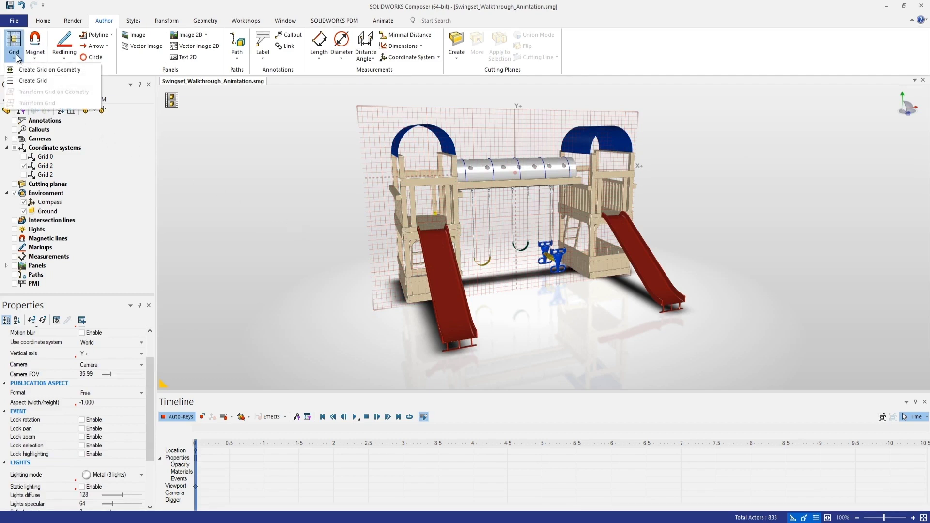
left_click(20, 70)
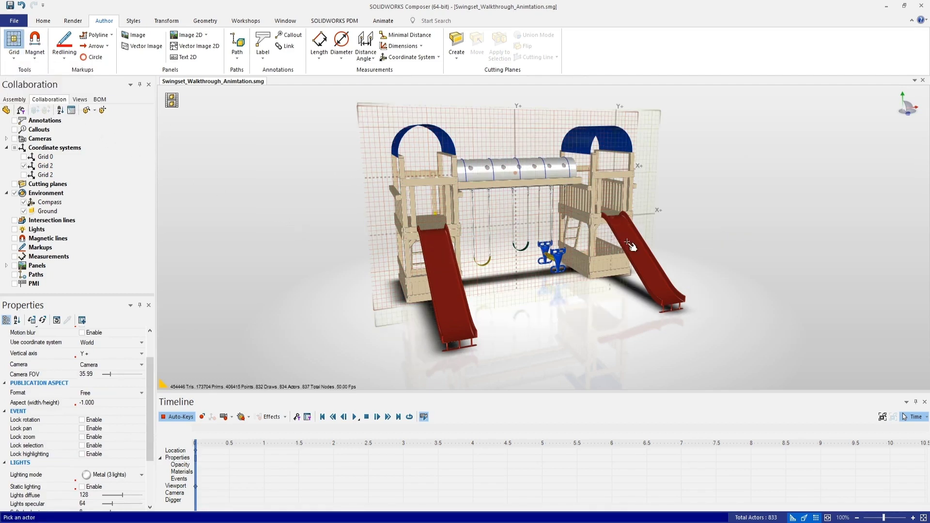
left_click(662, 289)
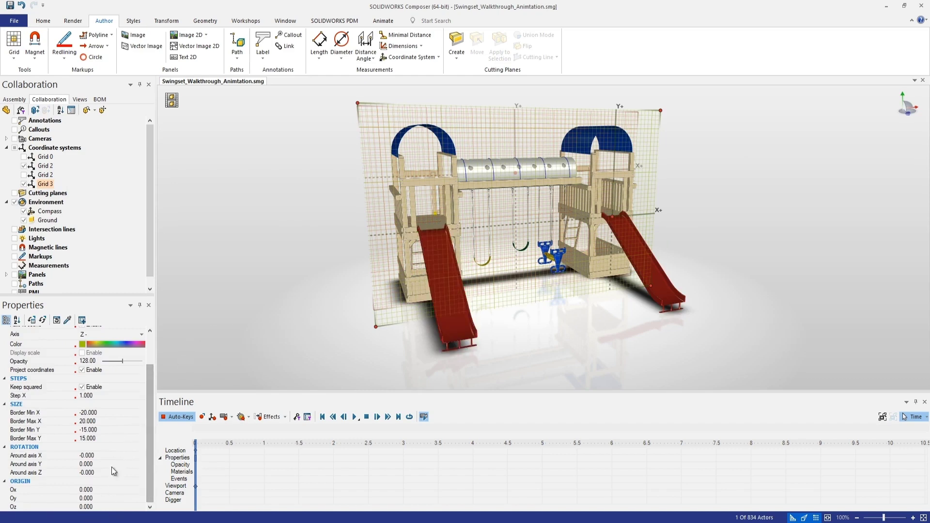
left_click(47, 464)
type("90")
key("Return")
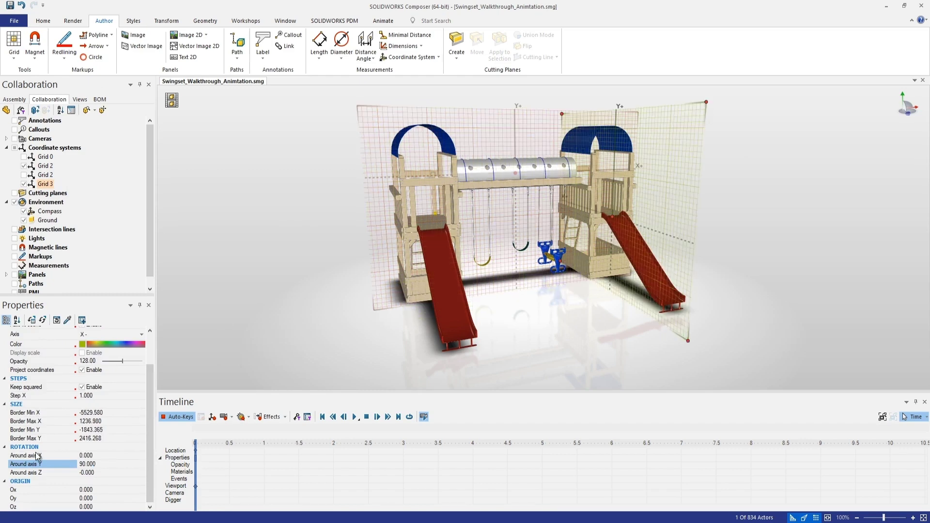
left_click(221, 287)
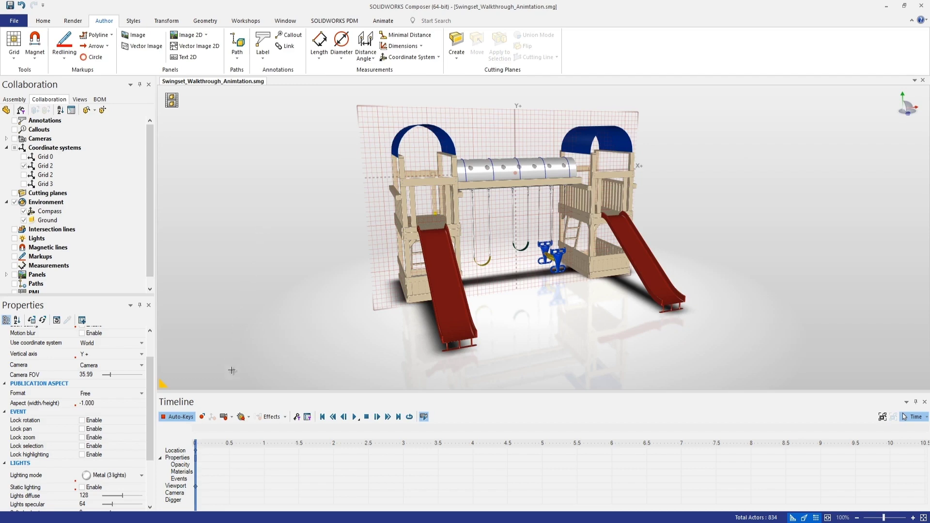
Set a camera key for the starting view at 0 seconds and one for an end-on view of the swing set at 2 seconds
left_click(224, 418)
left_click(332, 443)
left_click_drag(341, 297, 398, 292)
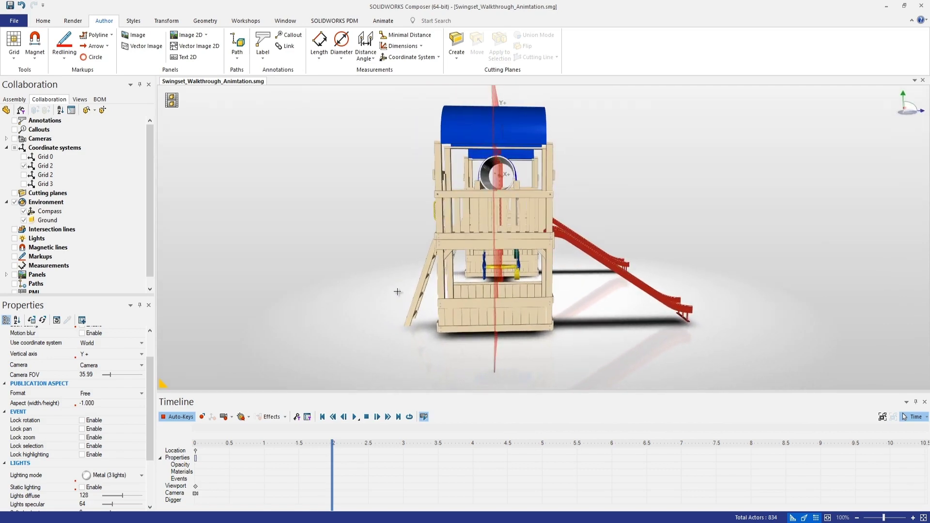
left_click(224, 419)
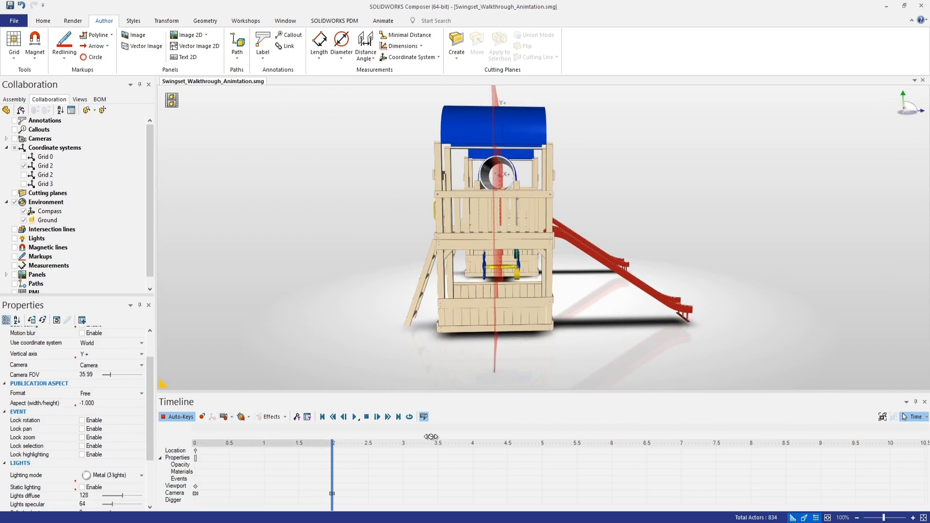
Set a camera key at 4 seconds showing a close-up of the ladder side of the tower beside the yellow swing
left_click(474, 443)
left_click_drag(353, 353, 425, 341)
right_click_drag(425, 341, 447, 353)
middle_click_drag(447, 353, 371, 355)
scroll(505, 309, "up", 2)
scroll(504, 309, "up", 2)
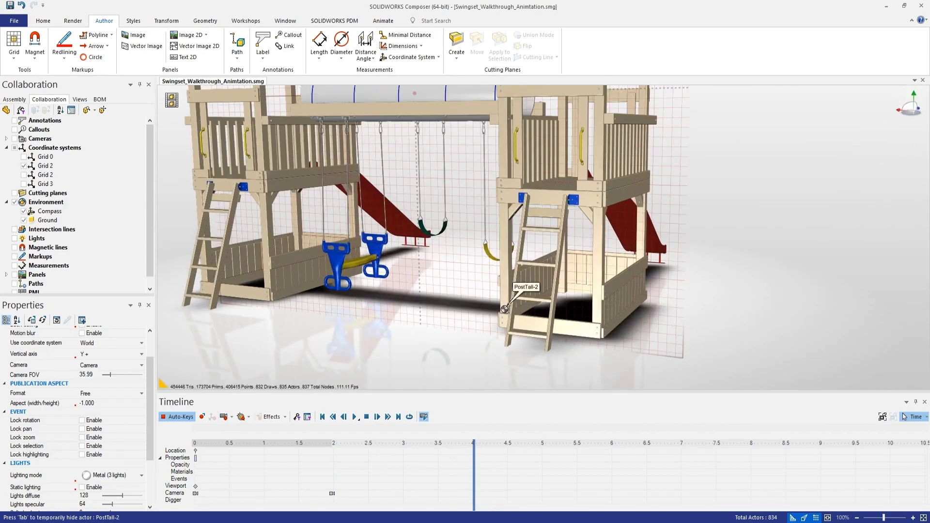
scroll(533, 304, "up", 1)
right_click_drag(533, 305, 549, 301)
middle_click_drag(549, 301, 505, 297)
middle_click_drag(507, 297, 520, 326)
right_click_drag(520, 326, 521, 318)
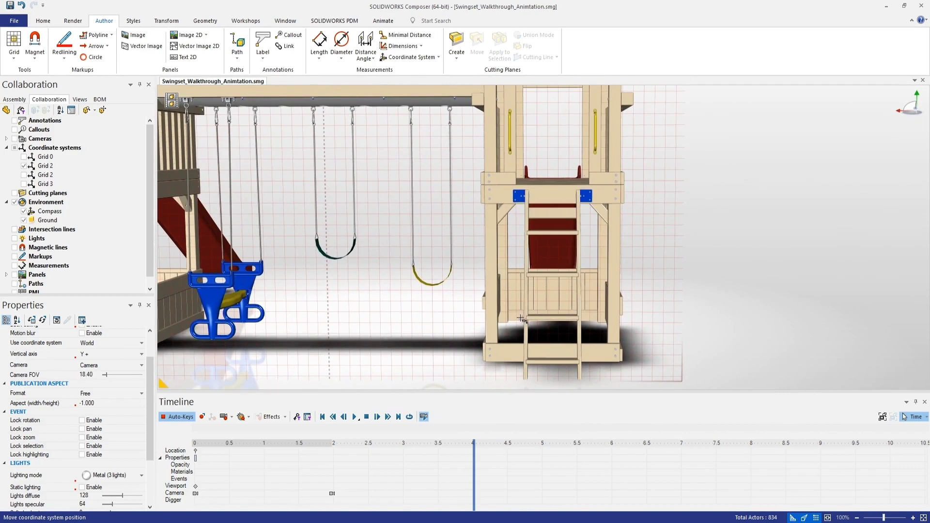
left_click(224, 420)
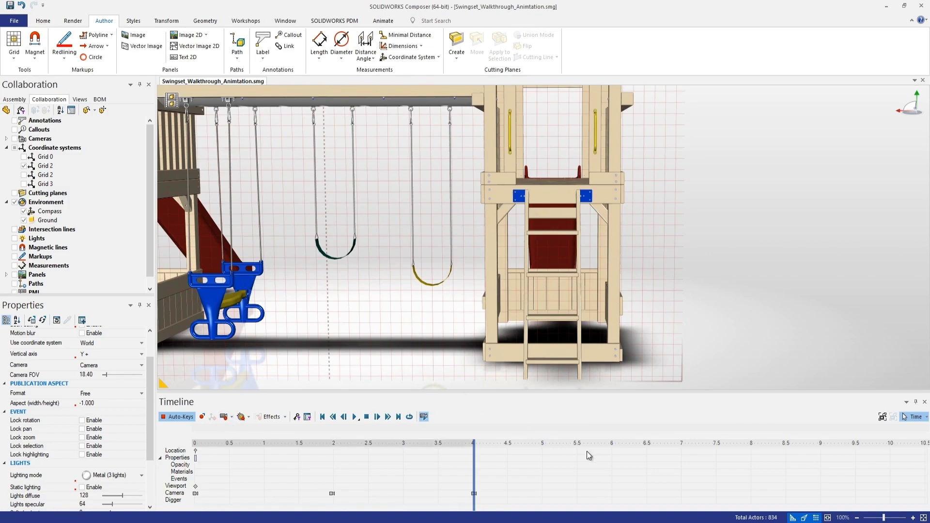
Create a camera key at 6 seconds with its origin in the tower beside the yellow swing and its target in the opposite tower at x 2200, y 0 mm
left_click(612, 441)
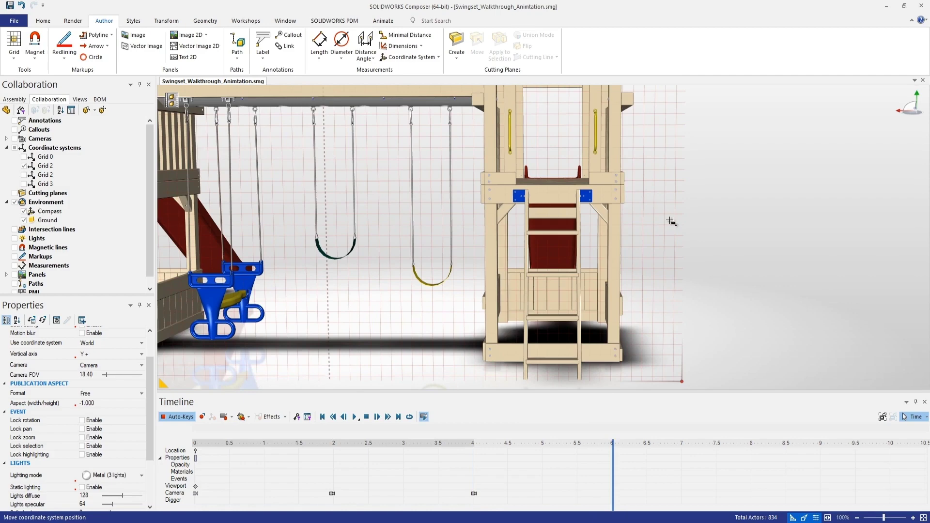
scroll(671, 219, "down", 2)
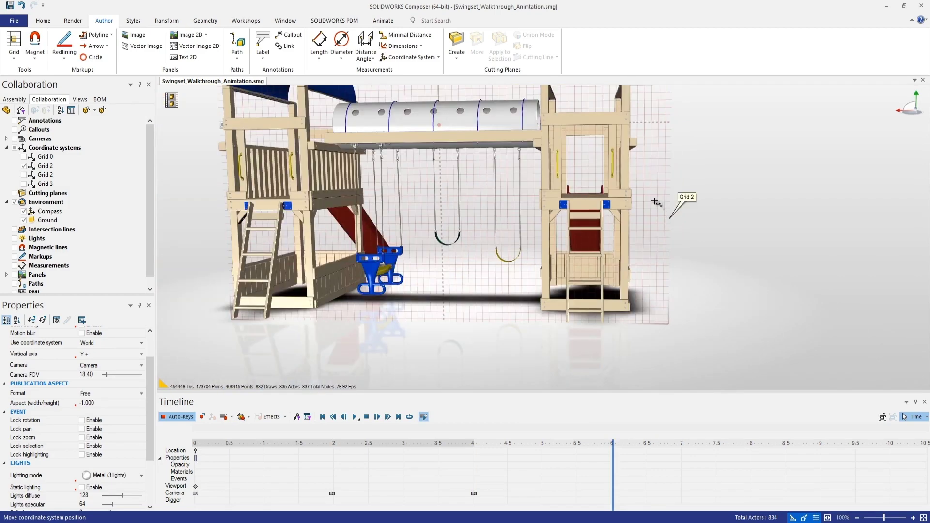
middle_click_drag(655, 202, 651, 246)
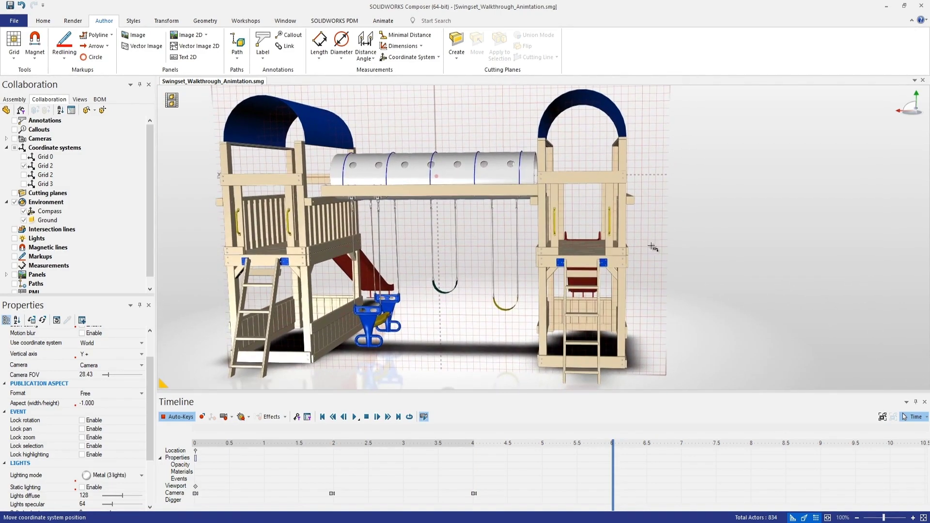
left_click_drag(622, 211, 570, 209)
right_click_drag(570, 209, 619, 216)
left_click_drag(619, 216, 620, 215)
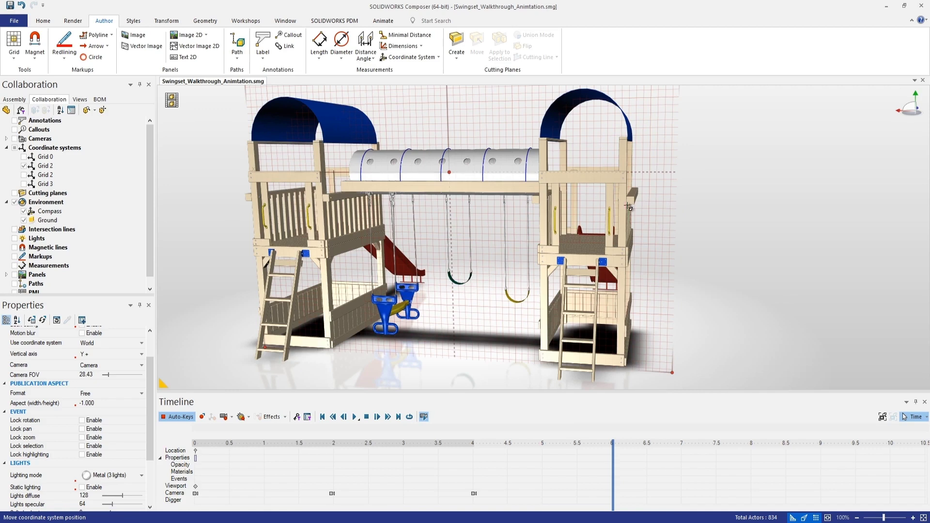
left_click(383, 22)
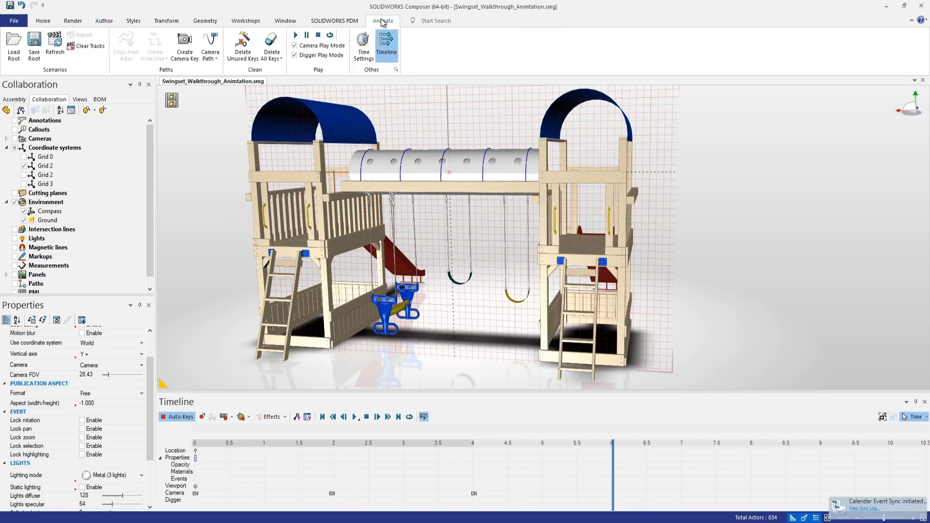
left_click(193, 62)
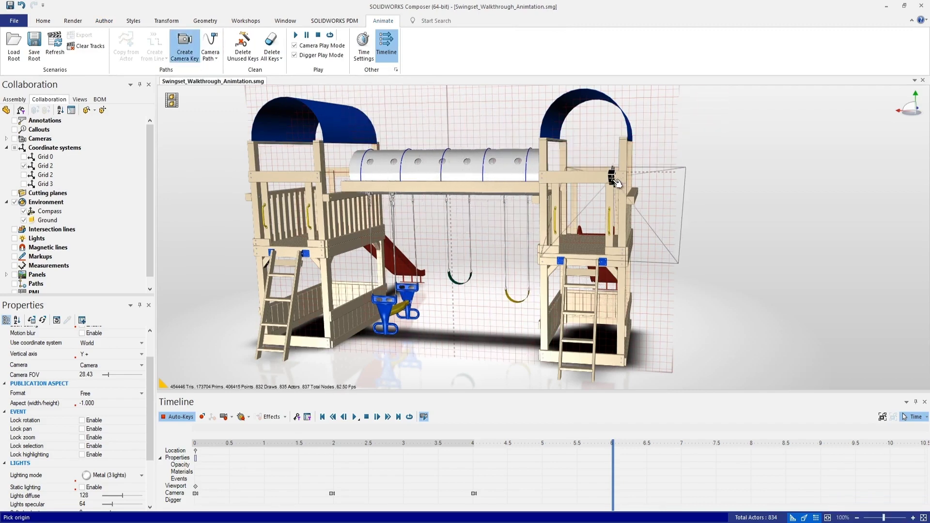
middle_click_drag(586, 174, 589, 193)
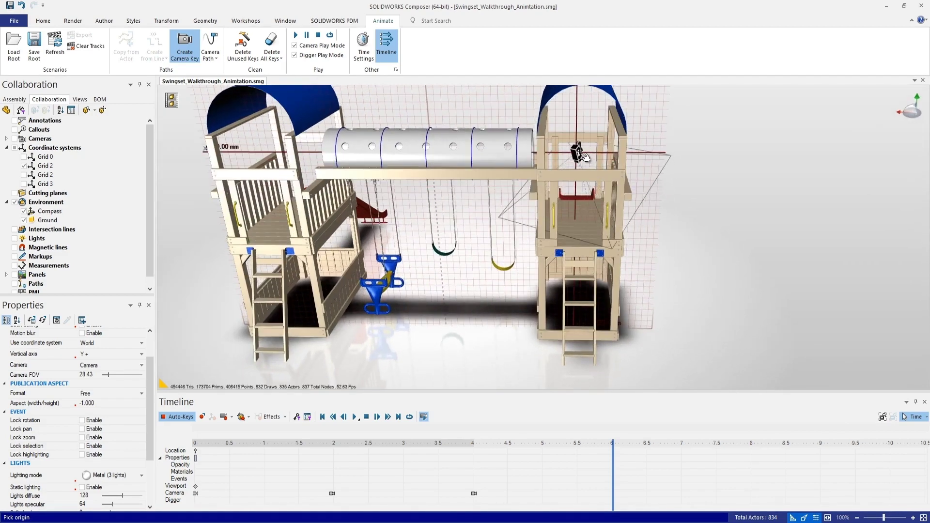
middle_click_drag(582, 154, 581, 148)
left_click_drag(582, 153, 582, 156)
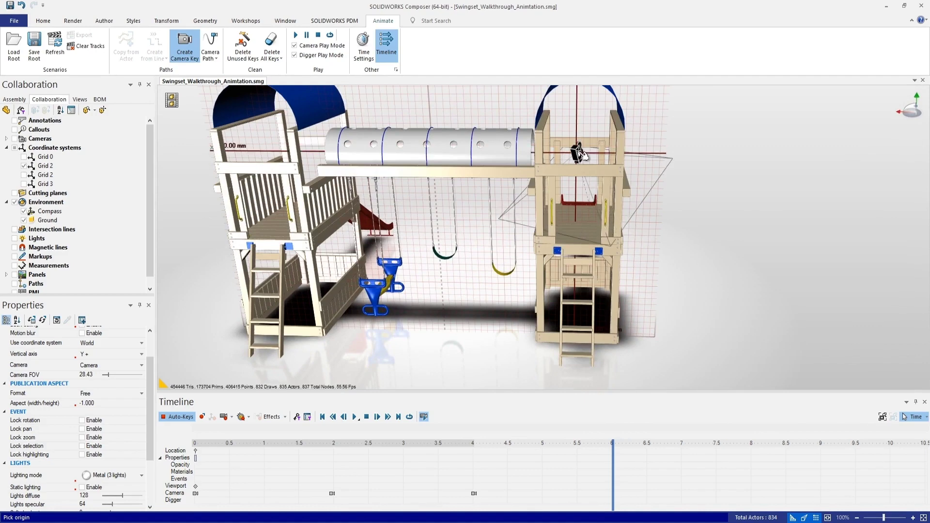
left_click_drag(583, 155, 584, 157)
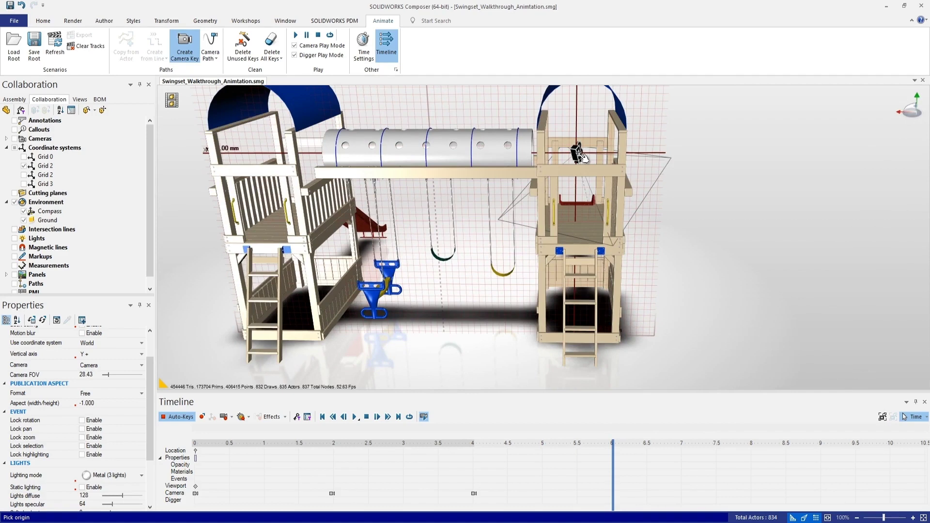
left_click(583, 157)
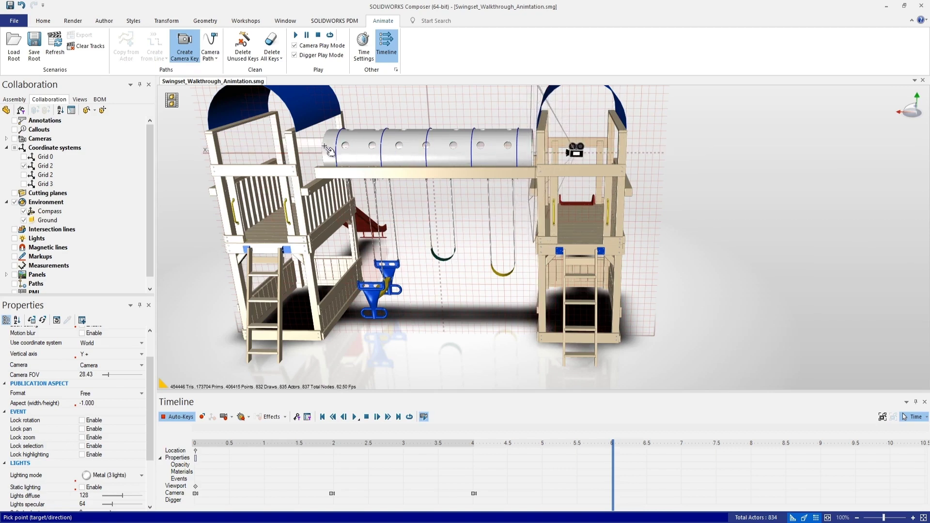
left_click(277, 156)
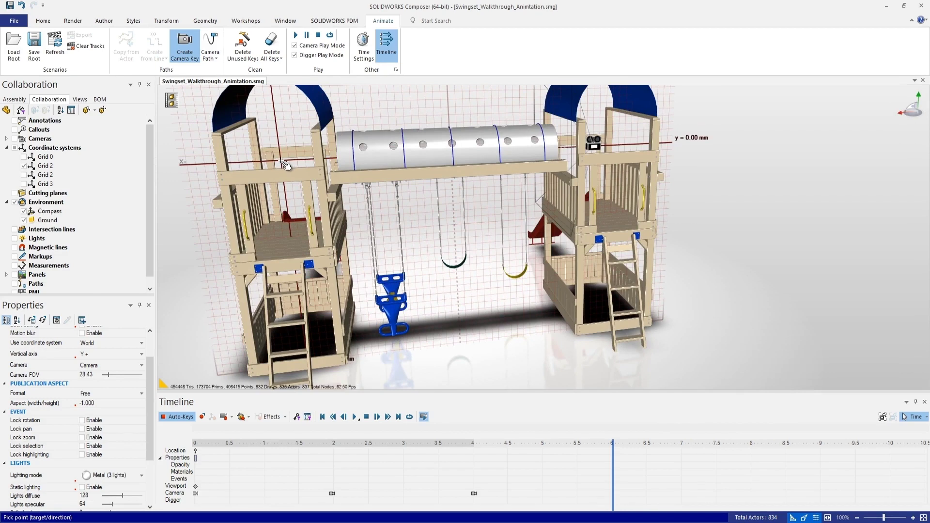
left_click(286, 165)
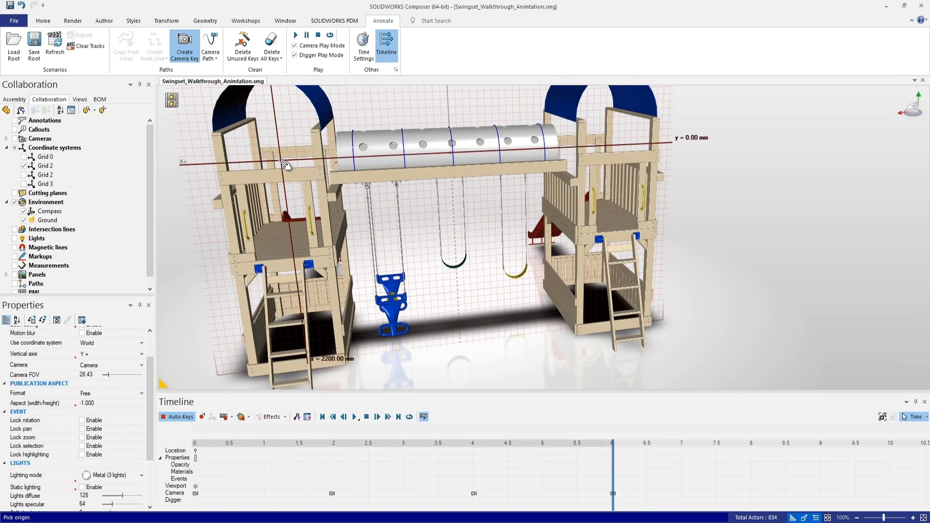
left_click(505, 320)
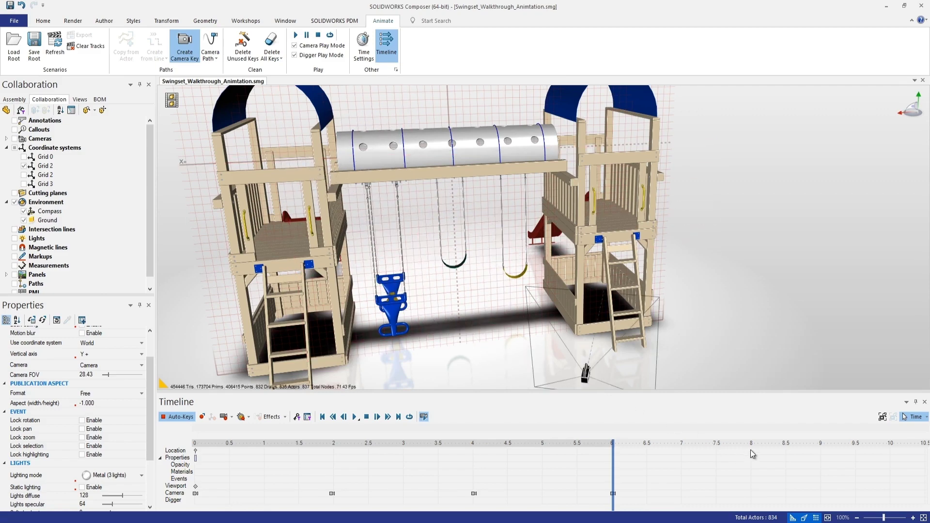
Create a camera key at 8 seconds with its origin at x 2200 mm in the glider-side tower, aimed away from the tunnel
left_click(751, 443)
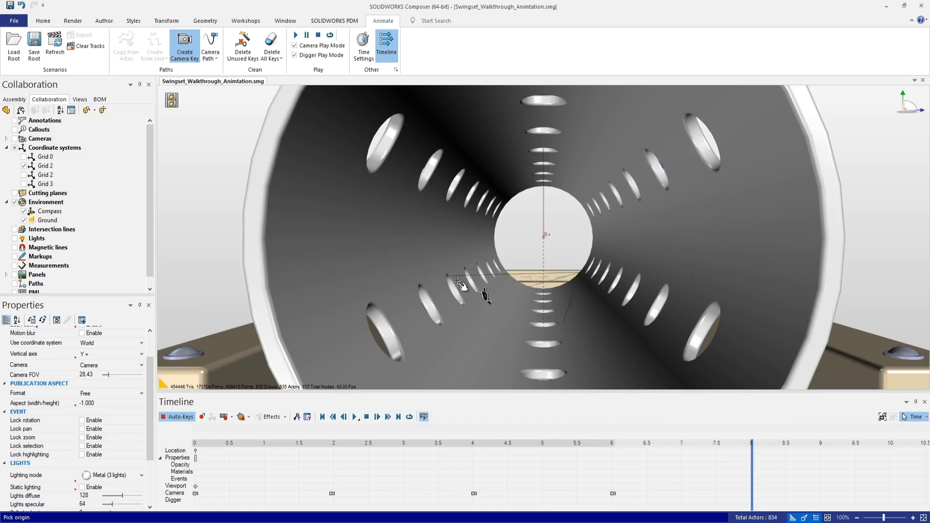
scroll(377, 236, "down", 2)
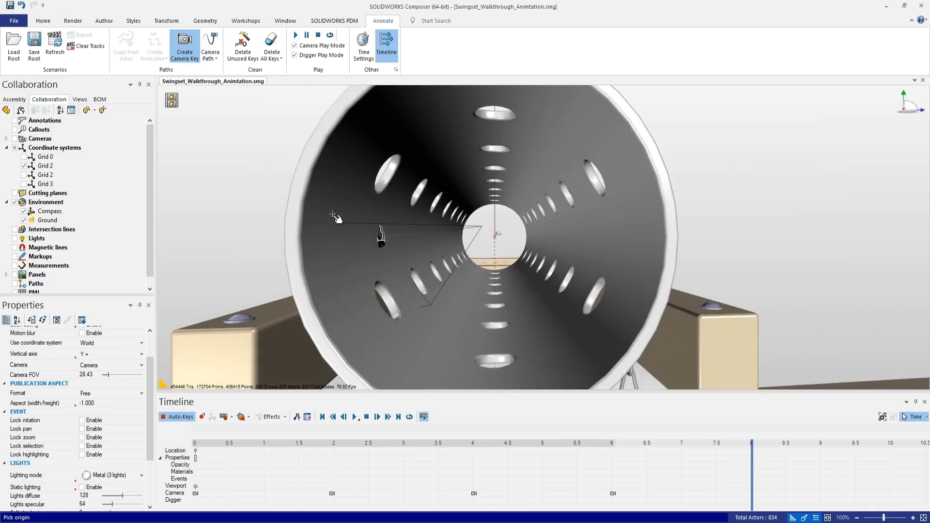
right_click_drag(331, 212, 400, 237)
middle_click_drag(308, 204, 498, 242)
scroll(498, 242, "down", 5)
scroll(440, 247, "up", 4)
mouse_move(392, 225)
right_mouse_down()
mouse_move(405, 213)
mouse_move(396, 213)
mouse_move(400, 221)
right_mouse_up()
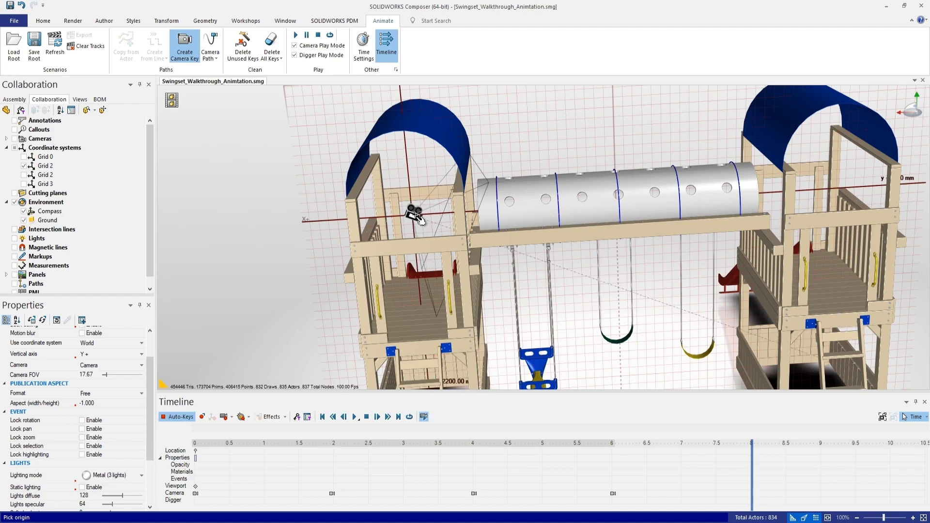
left_click(419, 221)
left_click(382, 221)
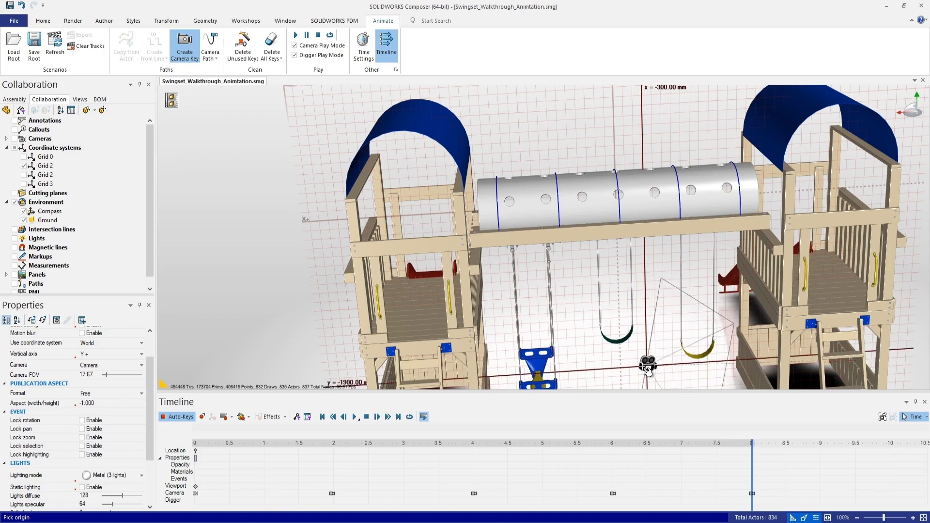
Move the timeline to 10 seconds and show Grid 3 in place of Grid 2
left_click(636, 359)
left_click(891, 445)
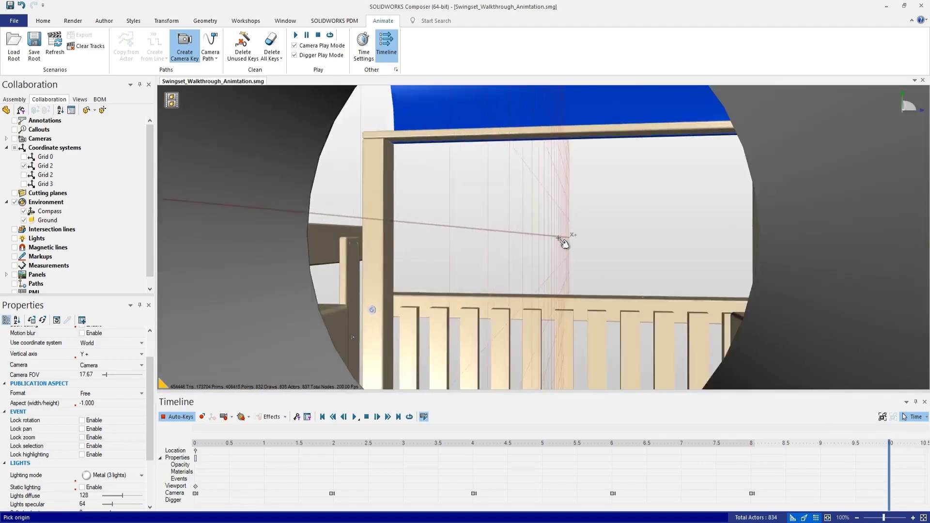
scroll(558, 238, "down", 10)
right_click_drag(521, 242, 606, 243)
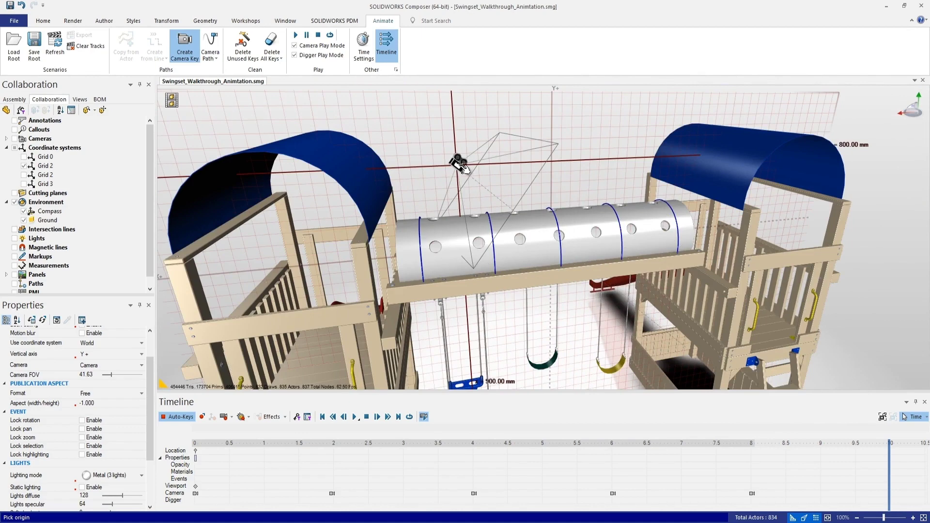
left_click(294, 55)
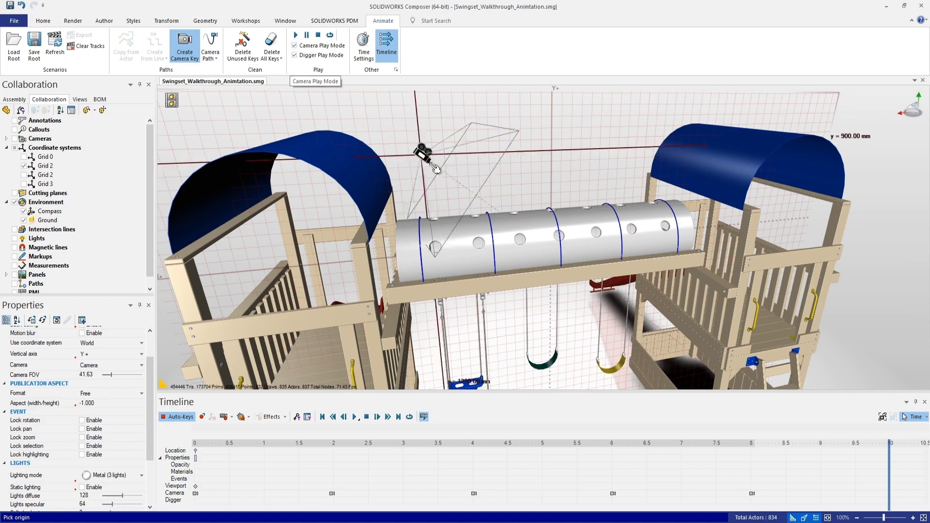
scroll(425, 220, "down", 3)
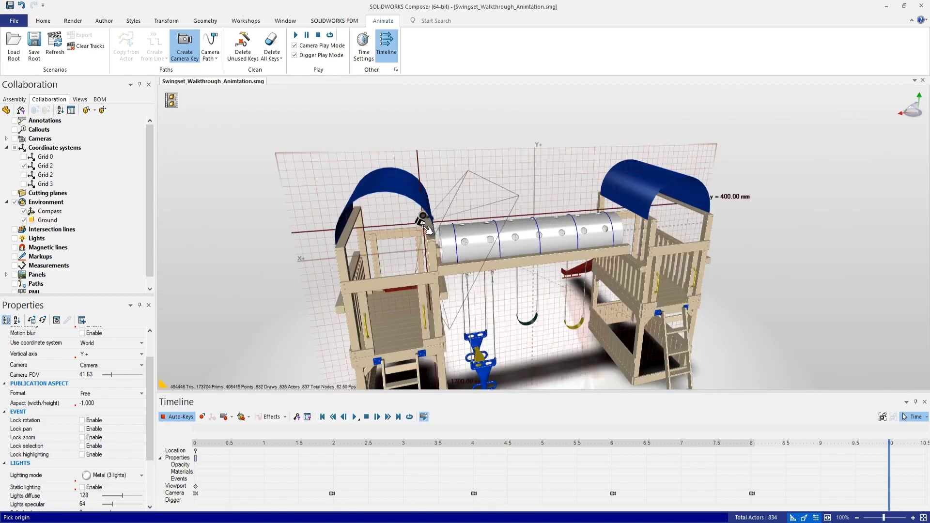
middle_click_drag(401, 262, 430, 241)
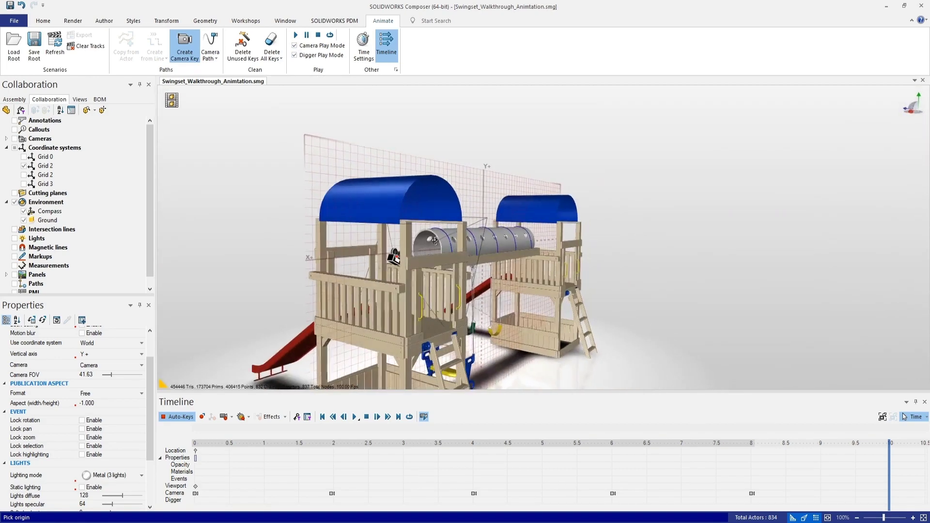
middle_click_drag(445, 247, 577, 206)
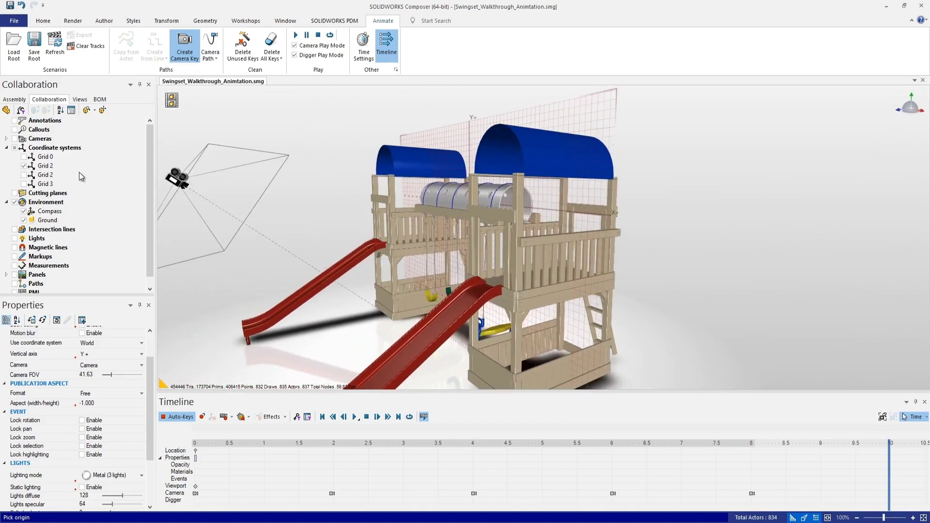
left_click(24, 166)
left_click(24, 183)
Create a camera key at 10 seconds with its origin at y 1100 mm in the glider-side tower, aimed down the slide
scroll(358, 256, "down", 2)
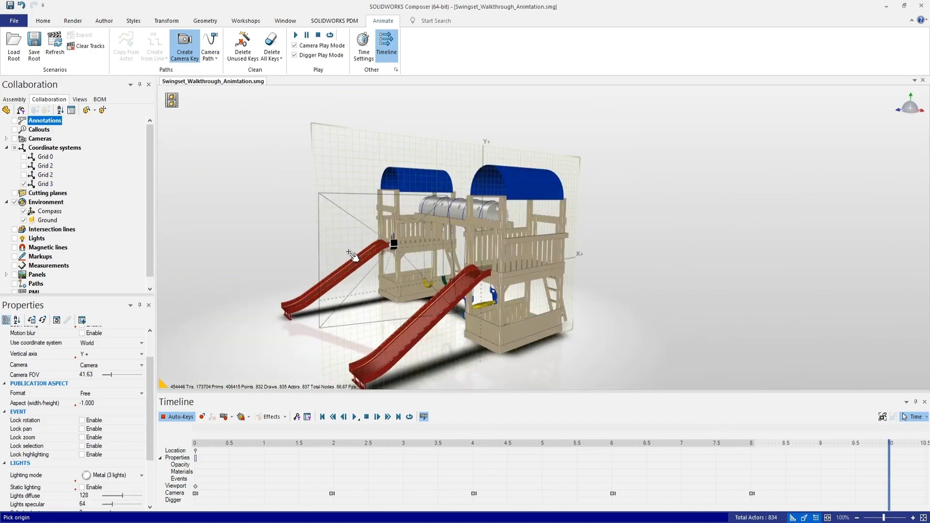
mouse_move(360, 256)
right_mouse_down()
mouse_move(319, 252)
mouse_move(328, 260)
right_mouse_up()
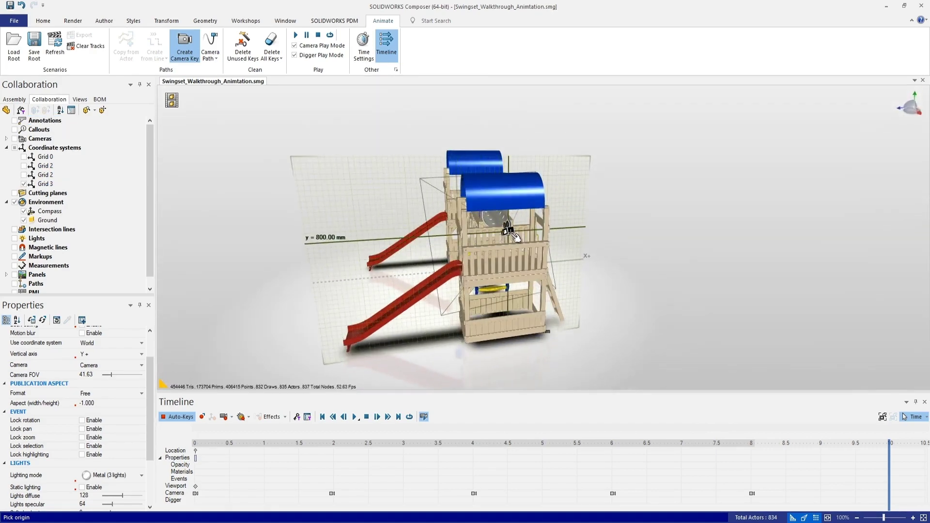
left_click_drag(513, 237, 506, 223)
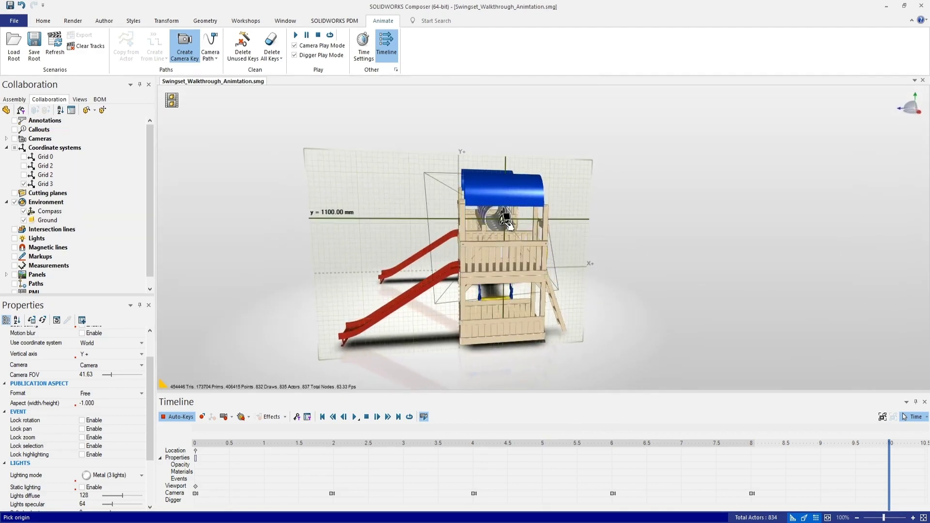
left_click(505, 224)
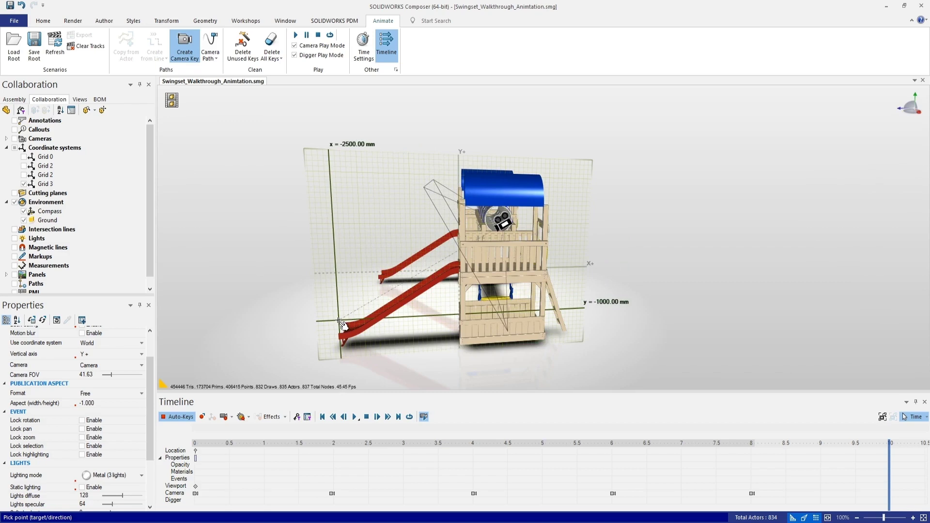
left_click(499, 374)
Create a camera key at 12 seconds with its origin near the foot of the slide and its target at x -2800, y -1000 mm
middle_click_drag(805, 477, 527, 474)
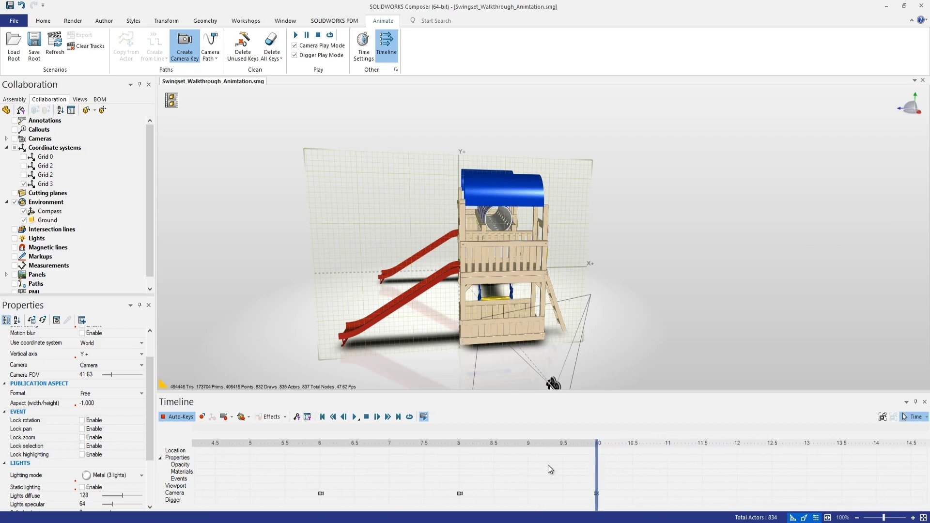
left_click(738, 443)
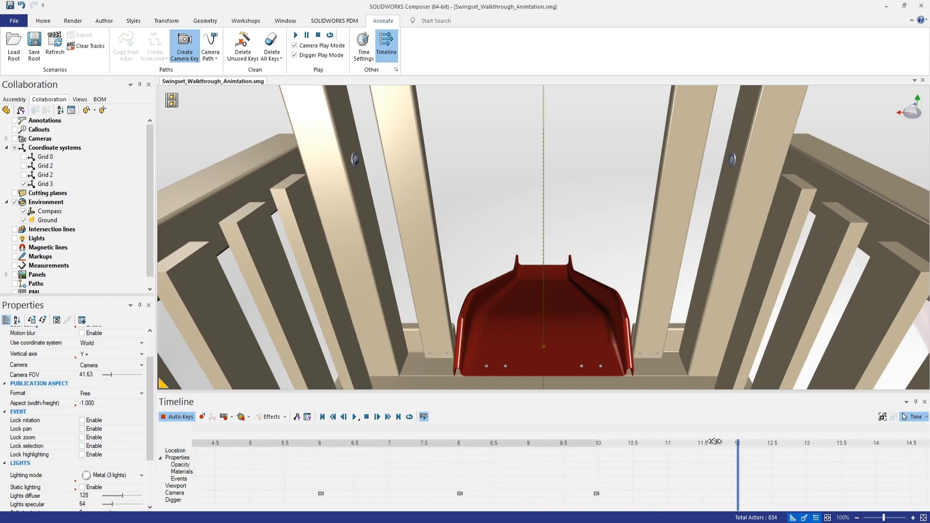
middle_click_drag(419, 270, 487, 257)
scroll(487, 257, "down", 5)
middle_click_drag(355, 320, 377, 291)
mouse_move(376, 291)
left_mouse_down()
mouse_move(374, 304)
mouse_move(364, 299)
mouse_move(371, 307)
left_mouse_up()
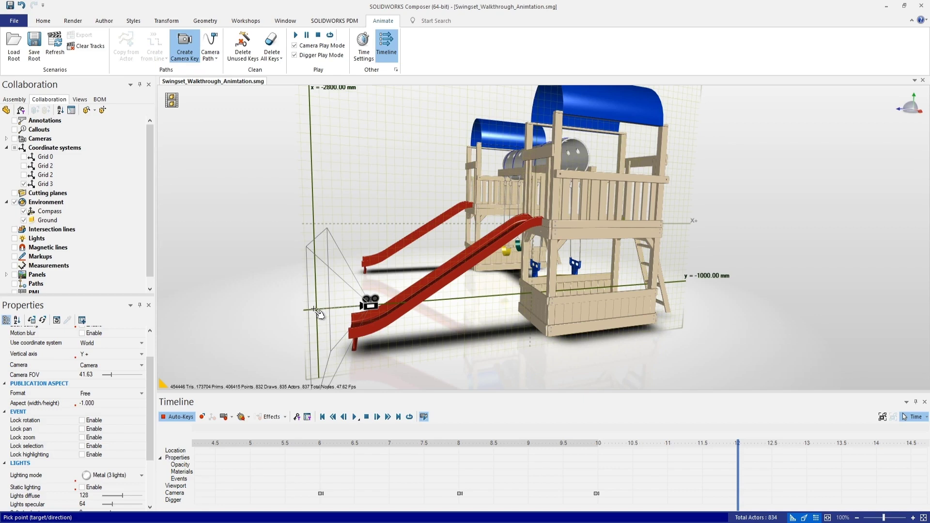
left_click(314, 309)
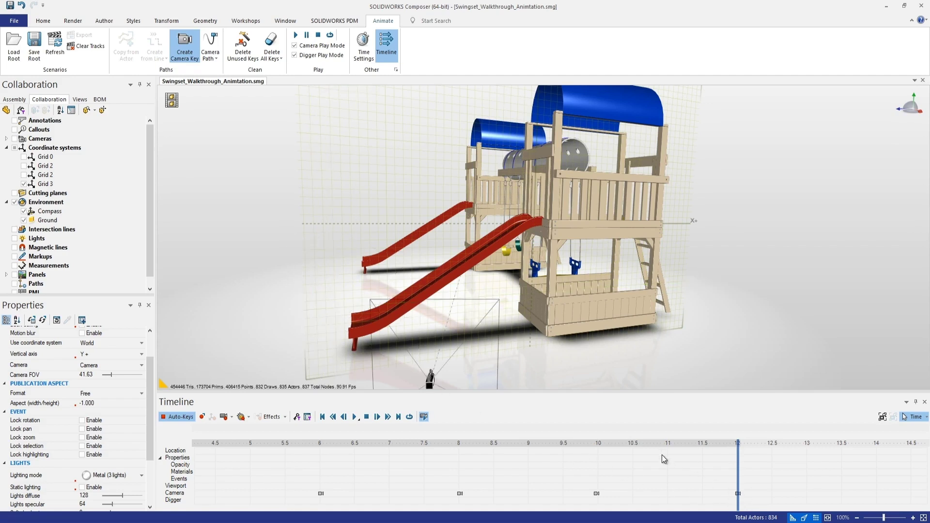
Move the timeline to 14 seconds and align the camera to the Front/Back view of the whole swing set
left_click(876, 444)
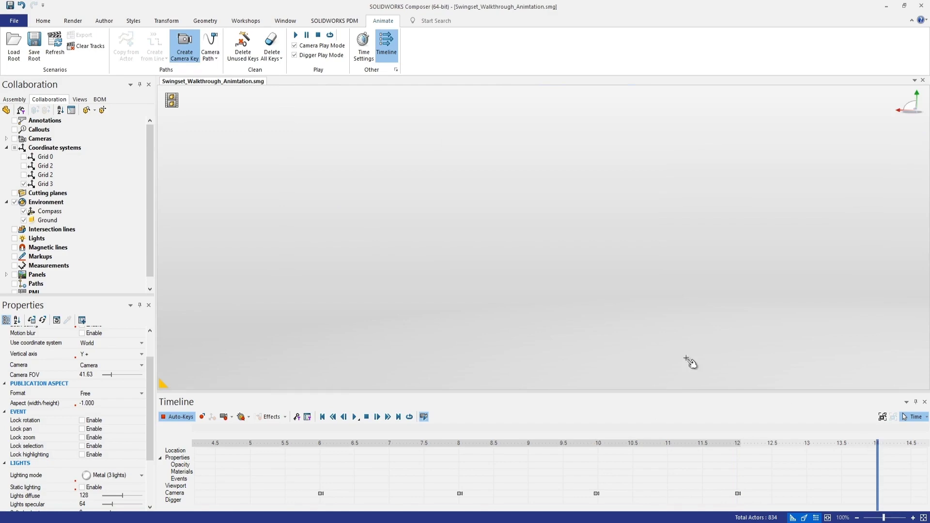
scroll(407, 247, "down", 5)
right_click_drag(407, 248, 505, 256)
scroll(505, 256, "down", 8)
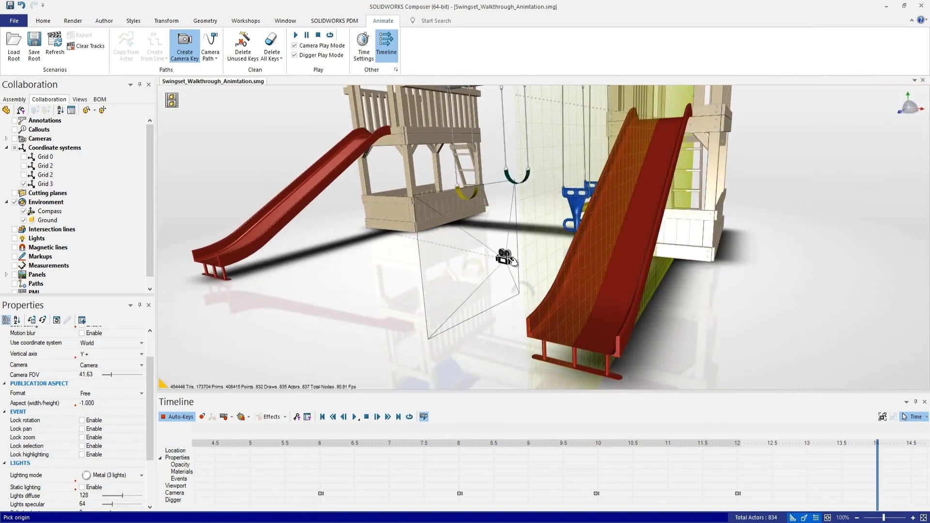
scroll(546, 224, "up", 3)
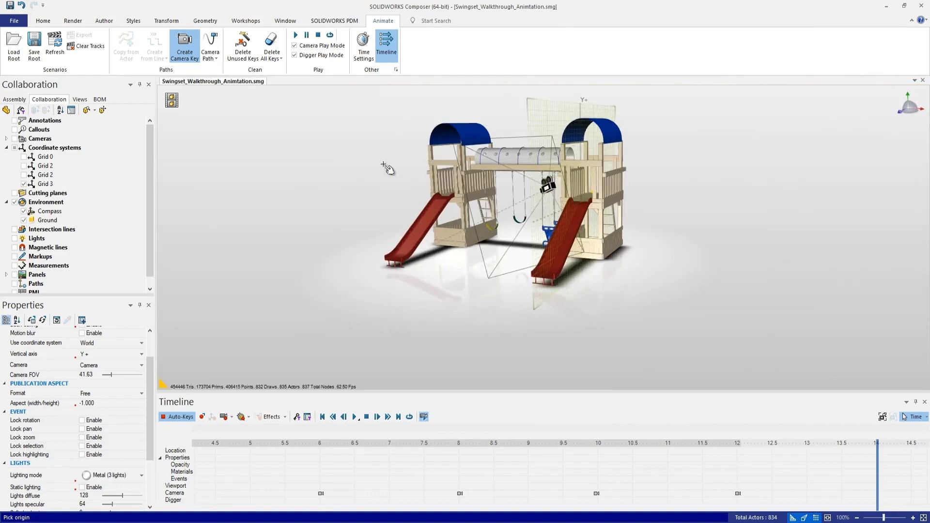
right_click_drag(529, 242, 506, 232)
left_click_drag(506, 232, 492, 256)
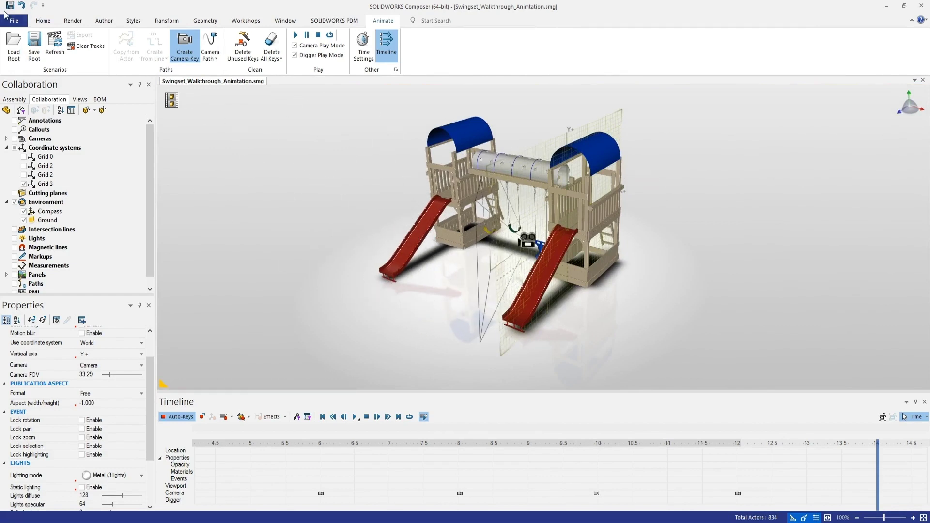
left_click(43, 20)
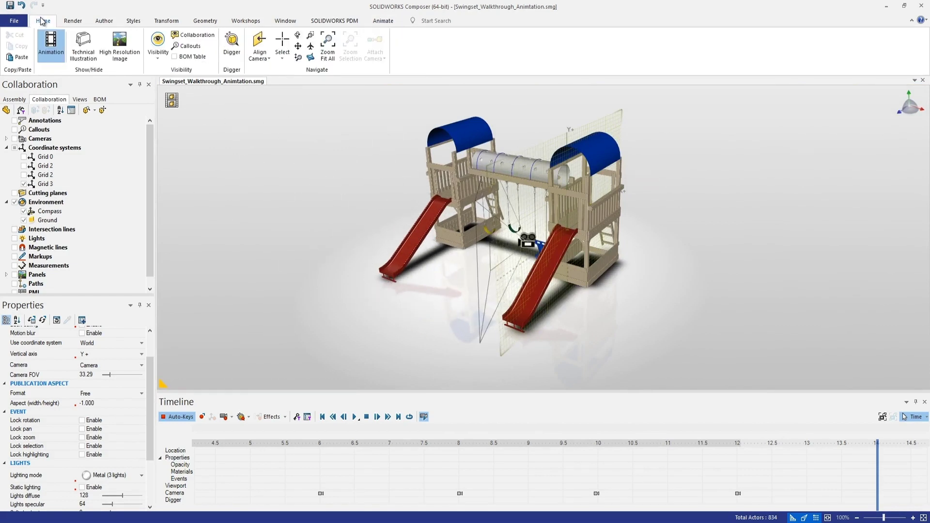
left_click(261, 58)
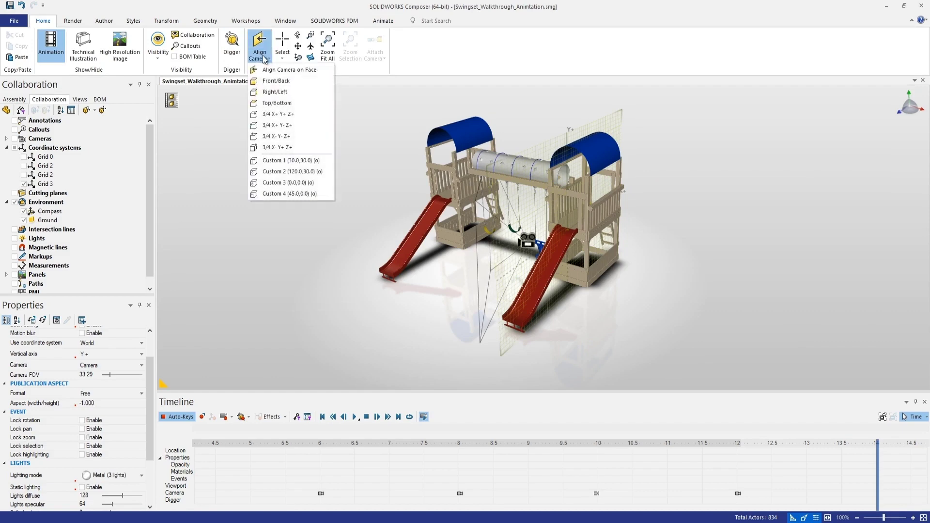
left_click(273, 81)
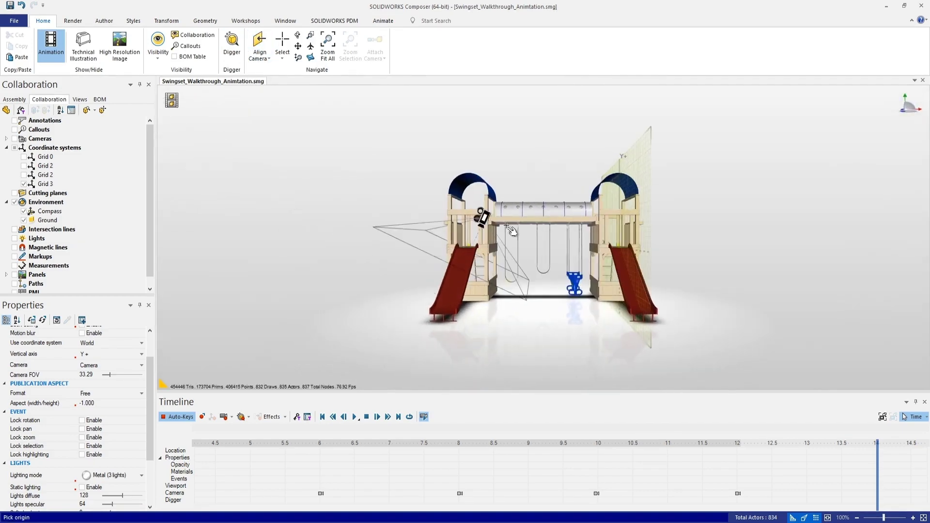
Set a camera key at 14 seconds showing the whole swing set from a low angled view on the slide side
right_click_drag(567, 266, 516, 269)
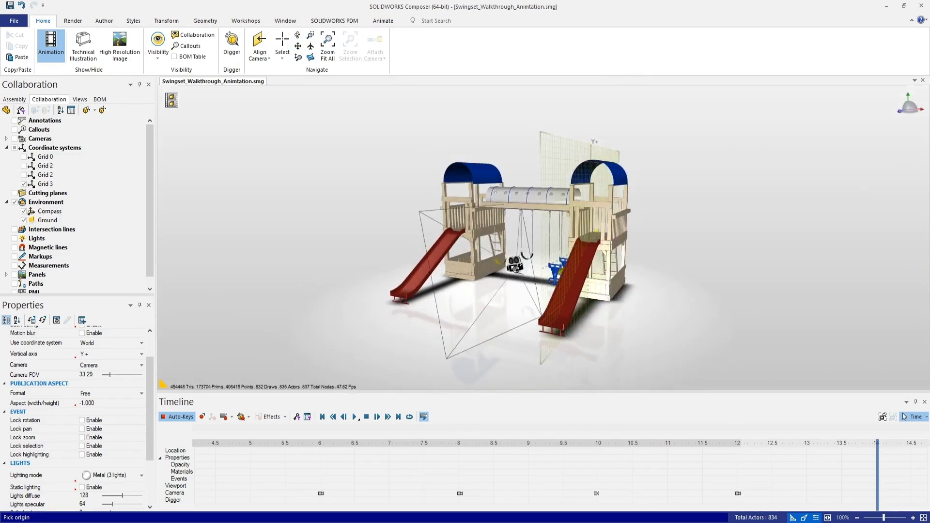
scroll(515, 270, "up", 2)
mouse_move(526, 268)
middle_mouse_down()
mouse_move(523, 200)
mouse_move(514, 269)
middle_mouse_up()
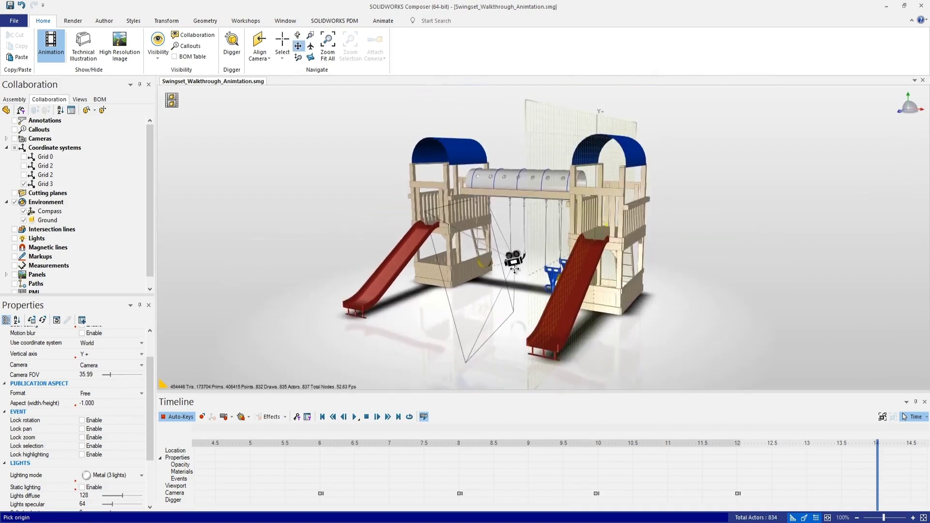
right_click_drag(515, 268, 514, 260)
left_click_drag(514, 260, 514, 248)
right_click_drag(515, 248, 515, 250)
mouse_move(517, 251)
middle_mouse_down()
mouse_move(516, 265)
mouse_move(522, 259)
middle_mouse_up()
scroll(518, 267, "up", 2)
right_click_drag(522, 259, 523, 258)
left_click_drag(529, 263, 800, 388)
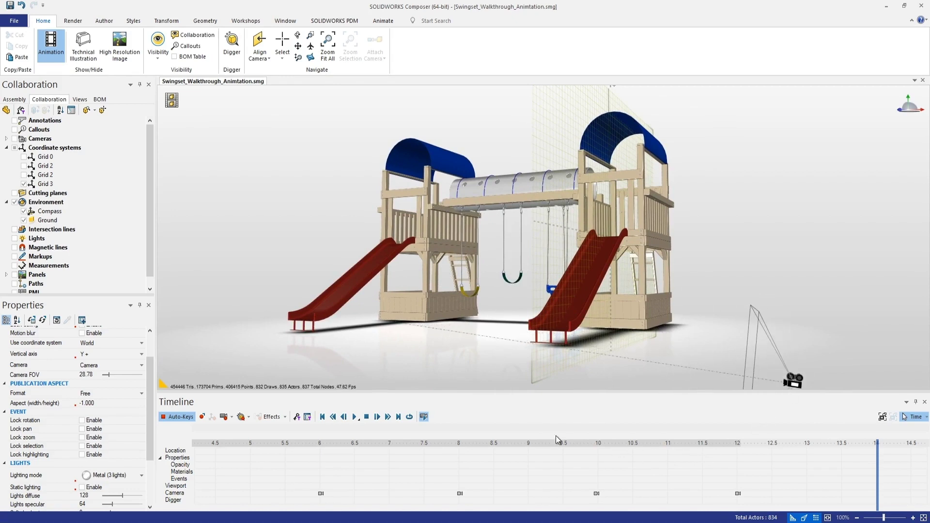
left_click(224, 418)
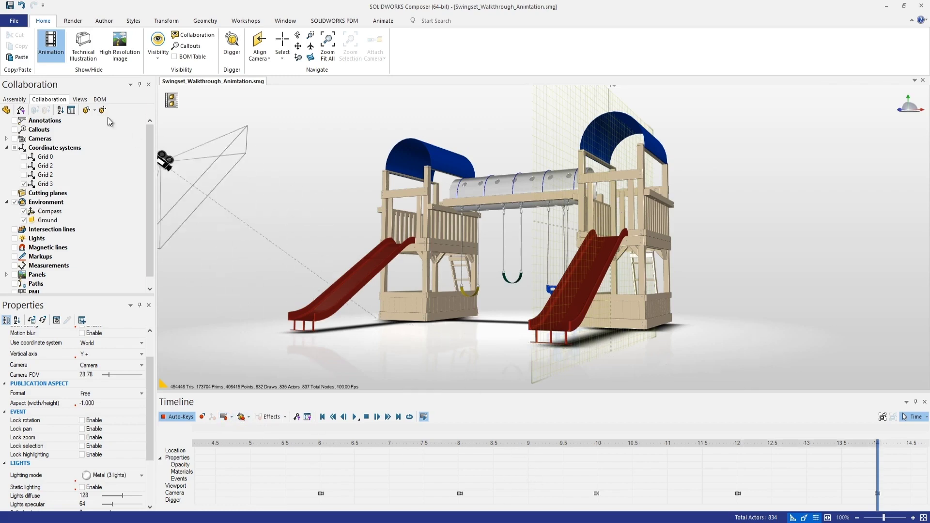
Hide Grid 3 and play the walkthrough animation from the beginning with camera key creation switched off
left_click(25, 185)
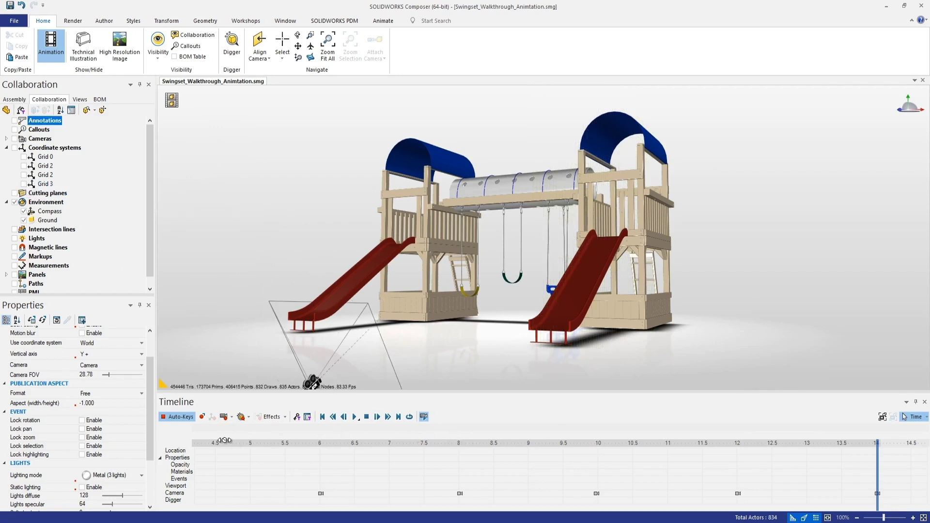
left_click(321, 417)
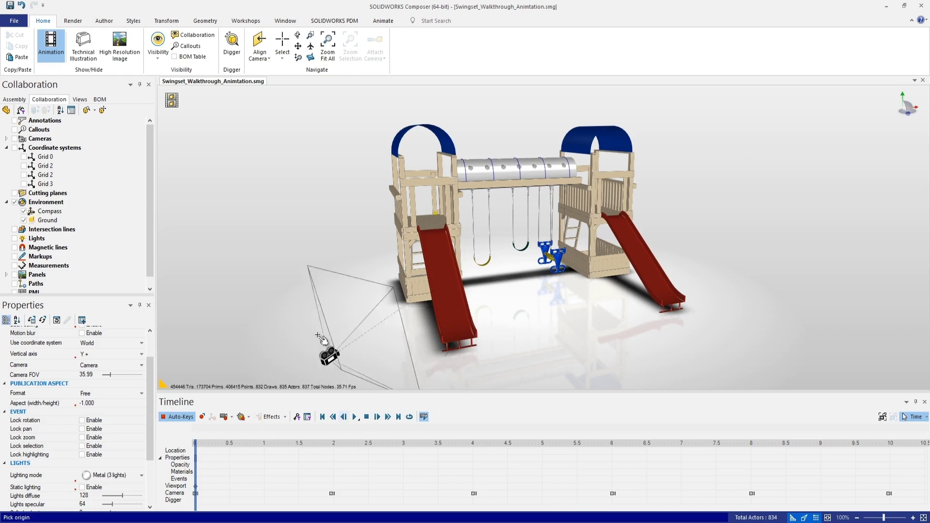
left_click(382, 20)
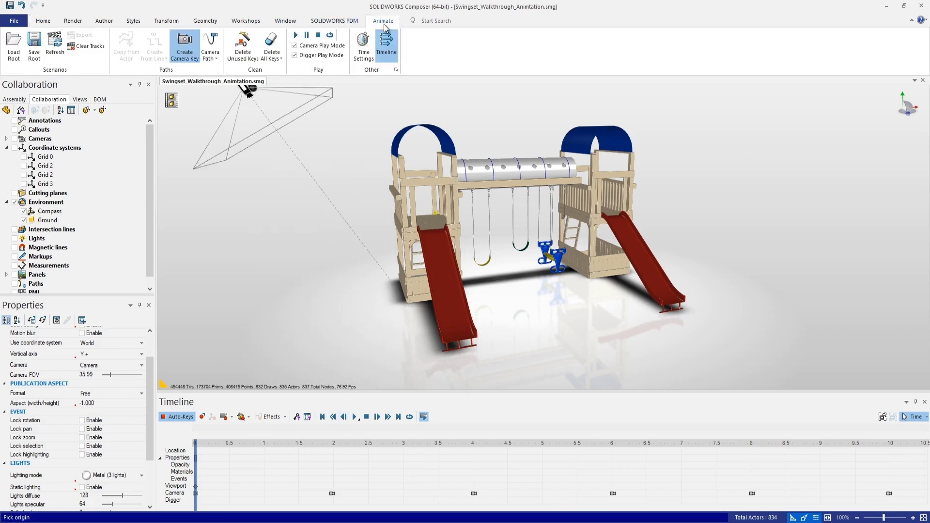
left_click(186, 53)
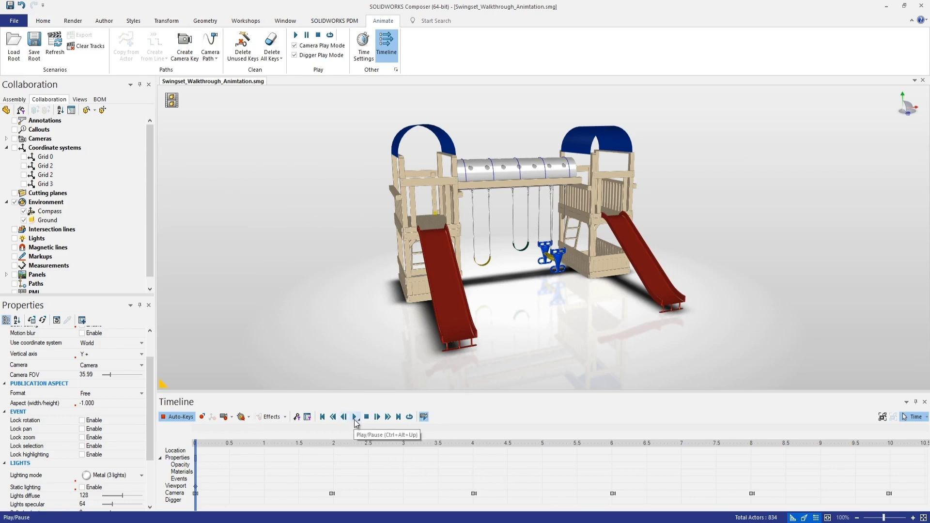
left_click(355, 418)
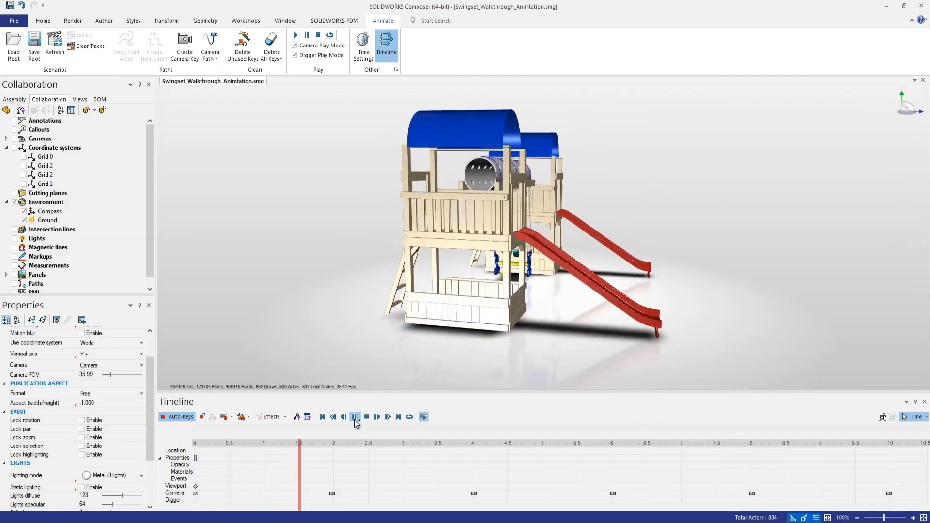
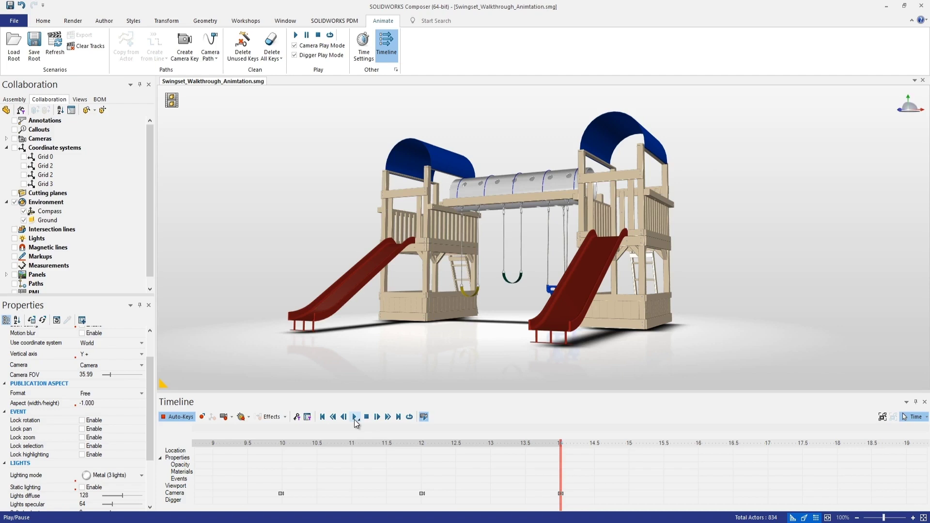
Turn off Camera Play Mode and show the camera keys as a linear camera path
left_click(295, 46)
left_click(215, 58)
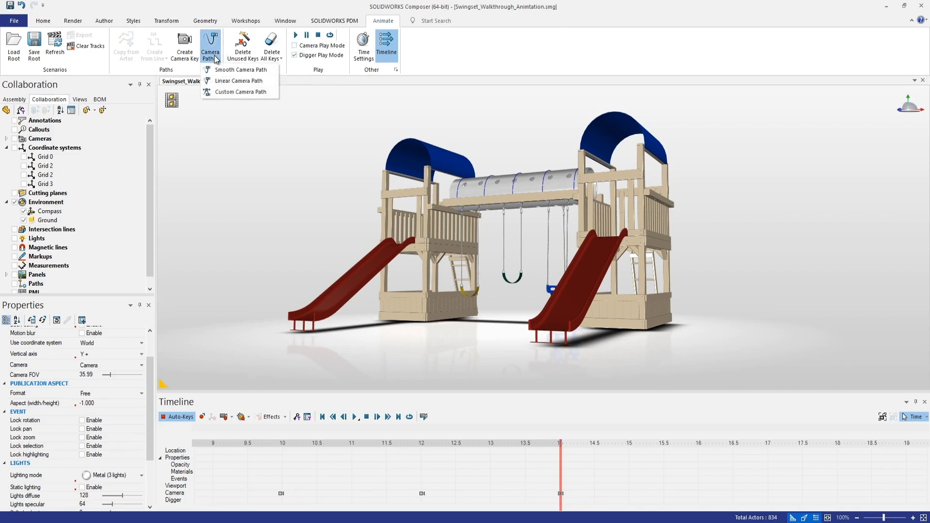
left_click(249, 82)
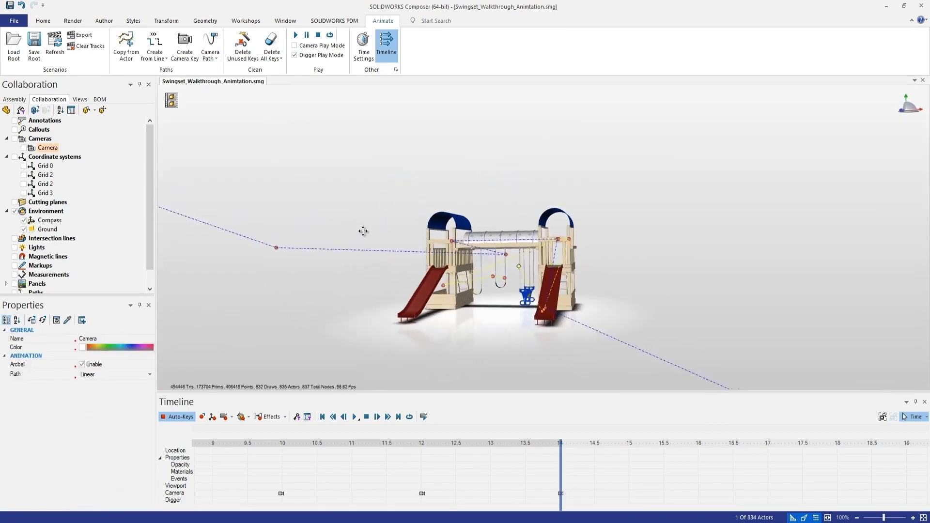
Rewind the timeline to 0 seconds and scrub to the 2-second key to follow the camera's position along the linear path
left_click_drag(234, 443, 251, 455)
middle_click_drag(319, 468, 789, 506)
left_click_drag(624, 444, 164, 409)
middle_click_drag(343, 284, 358, 291)
left_click_drag(358, 290, 436, 260)
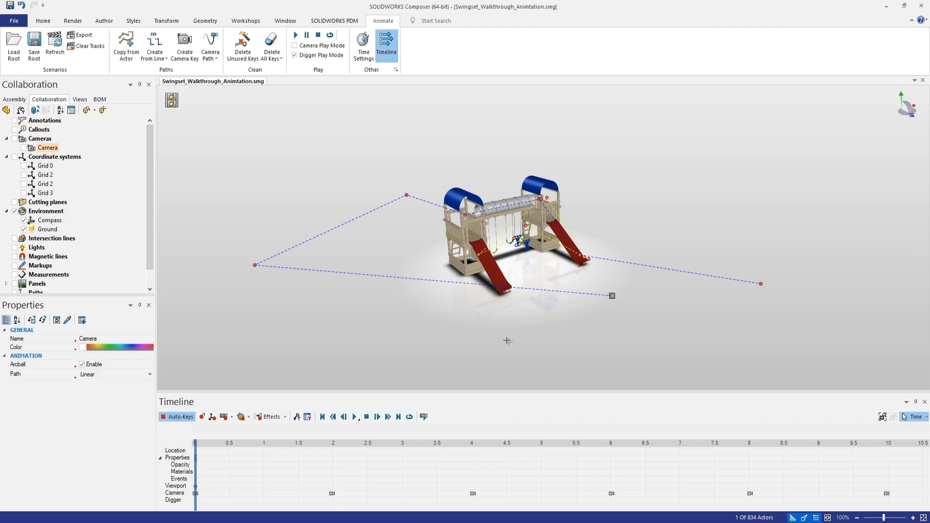
left_click_drag(208, 443, 332, 442)
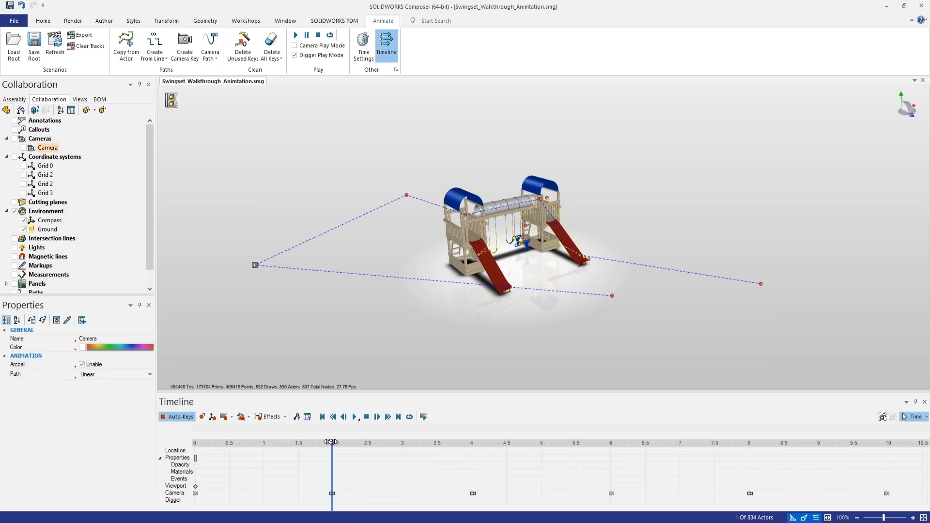
mouse_move(331, 443)
left_mouse_down()
mouse_move(315, 443)
mouse_move(333, 445)
left_mouse_up()
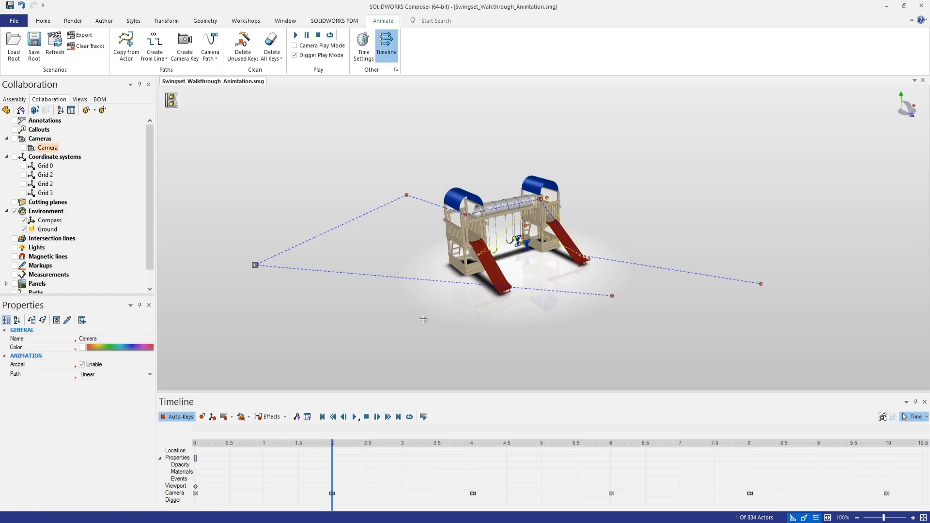
Change the camera path from linear to a custom path with editable control points
scroll(509, 247, "up", 2)
middle_click_drag(418, 276, 436, 265)
left_click_drag(436, 265, 443, 272)
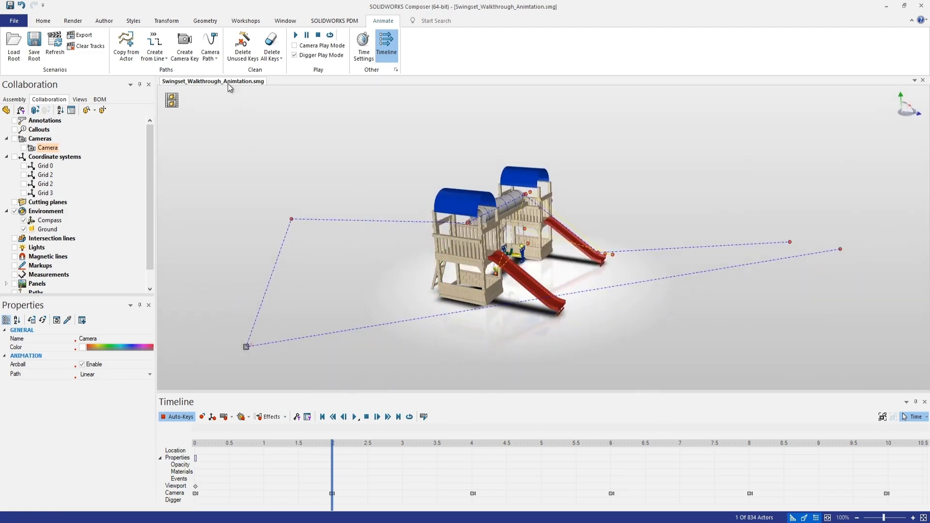
left_click(209, 58)
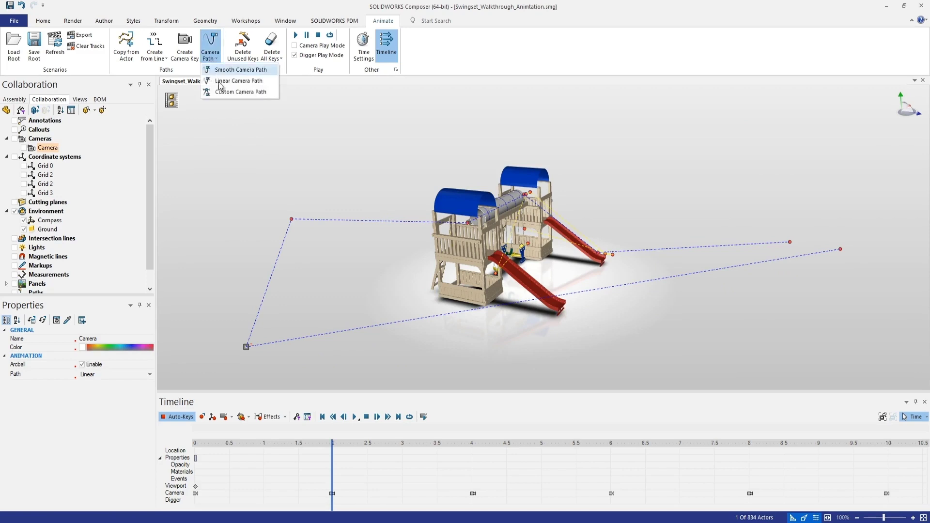
left_click(221, 93)
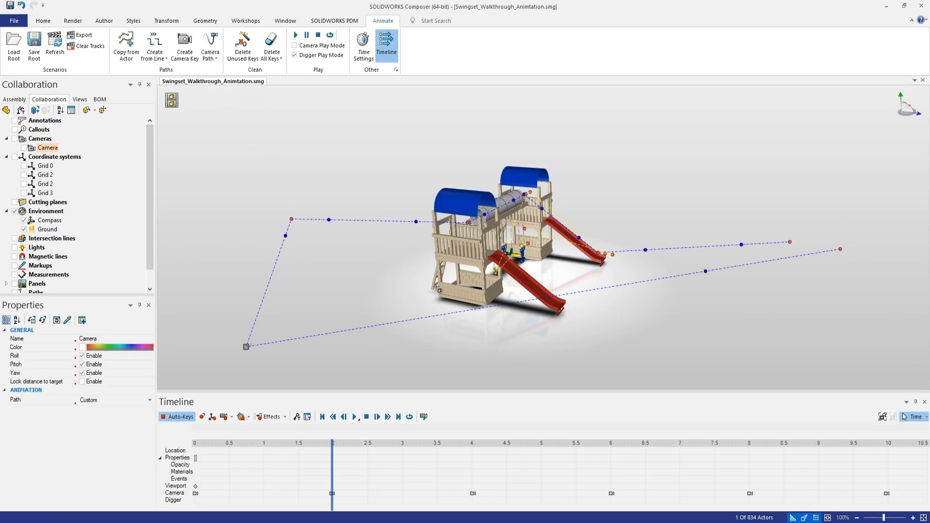
Redisplay the custom camera path and make the Camera actor visible in the Collaboration tree
left_click_drag(476, 337, 497, 275)
key("space")
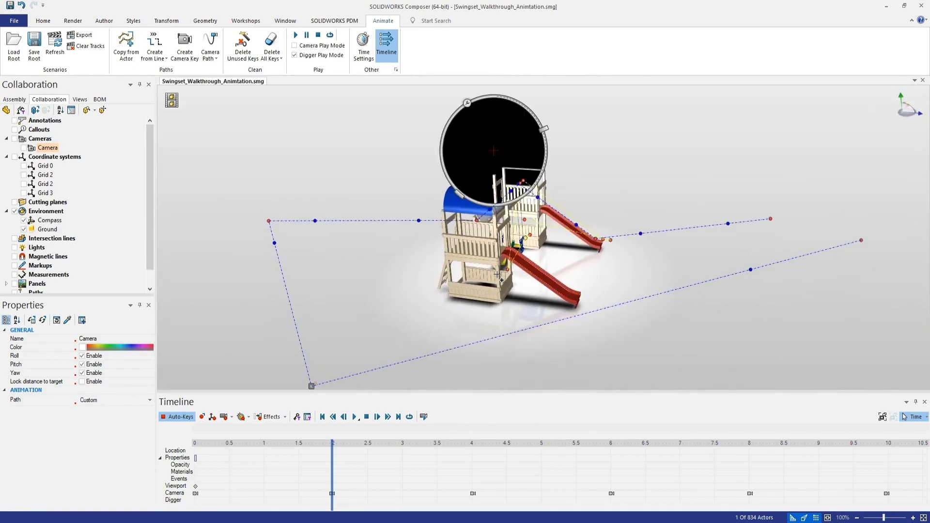
middle_click_drag(499, 286, 500, 254)
key("space")
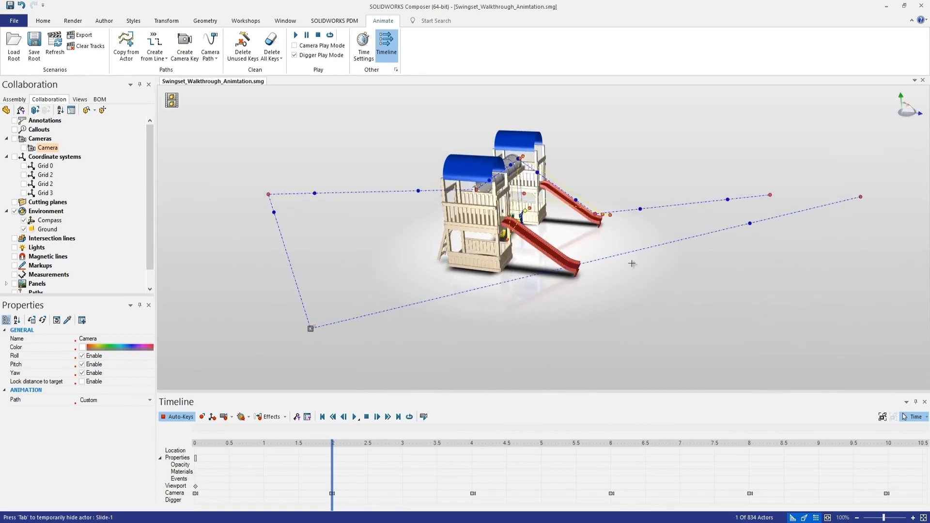
left_click(747, 230)
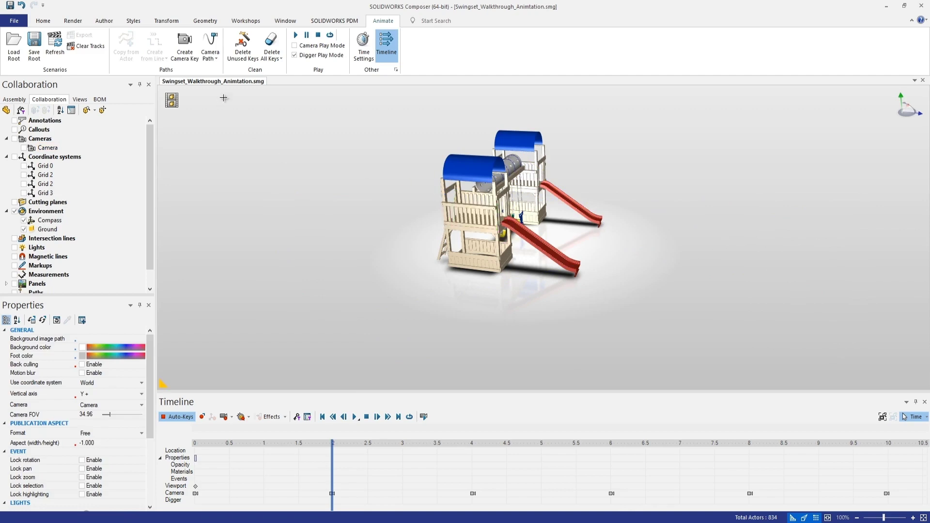
left_click(210, 53)
left_click(216, 88)
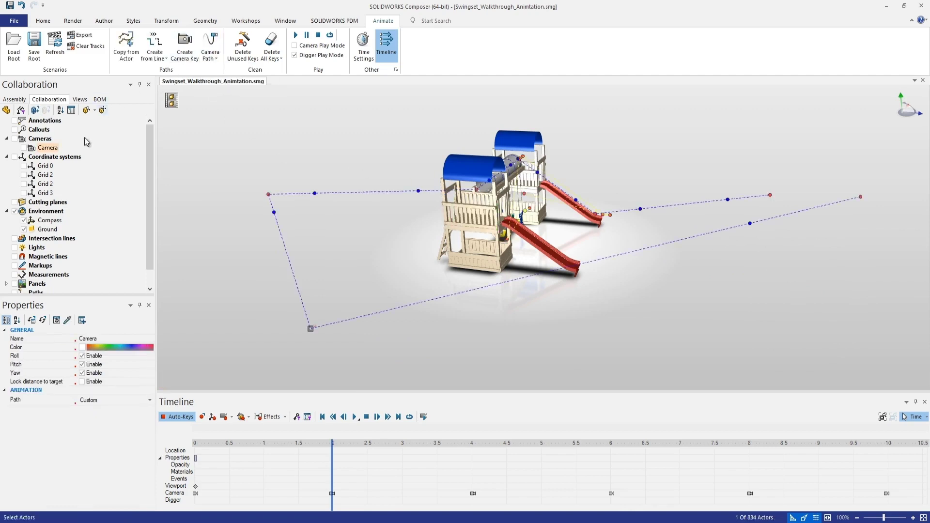
left_click(23, 148)
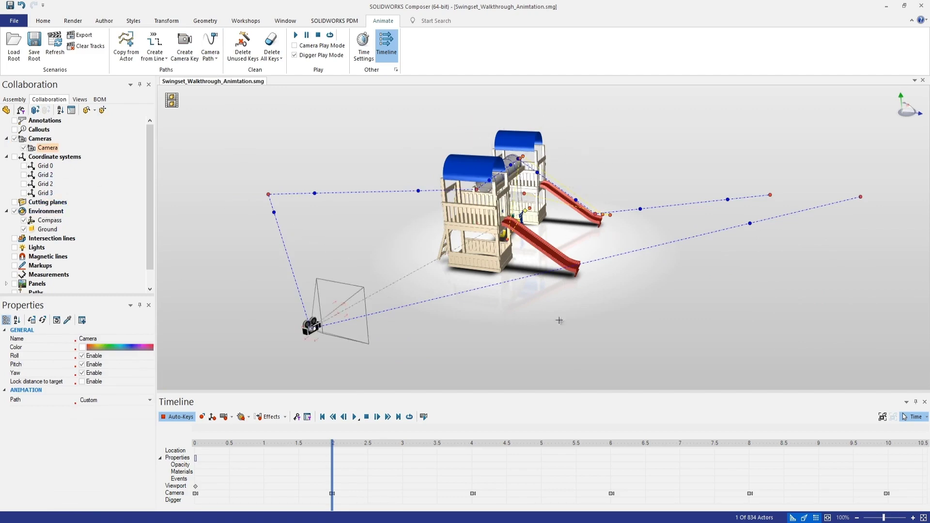
Bend the path segment between the 0 and 2 second keys into an outward curve with its control points
left_click_drag(751, 223, 583, 347)
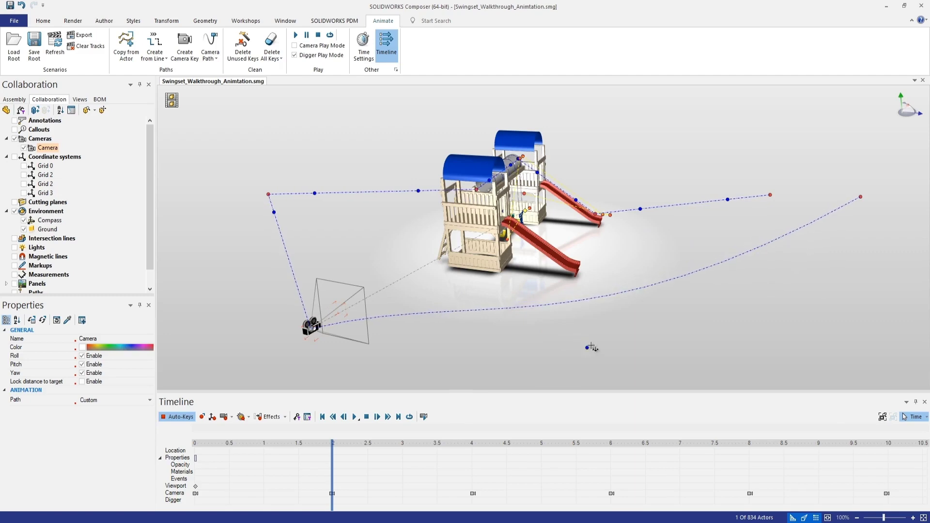
left_click_drag(625, 315, 548, 309)
left_click_drag(375, 269, 272, 202)
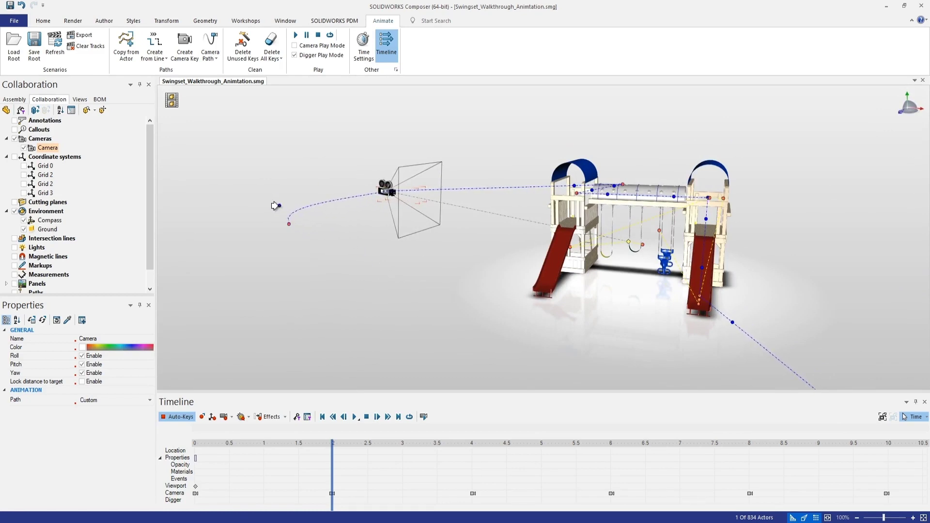
mouse_move(382, 258)
left_mouse_down()
mouse_move(401, 270)
mouse_move(400, 260)
mouse_move(378, 262)
left_mouse_up()
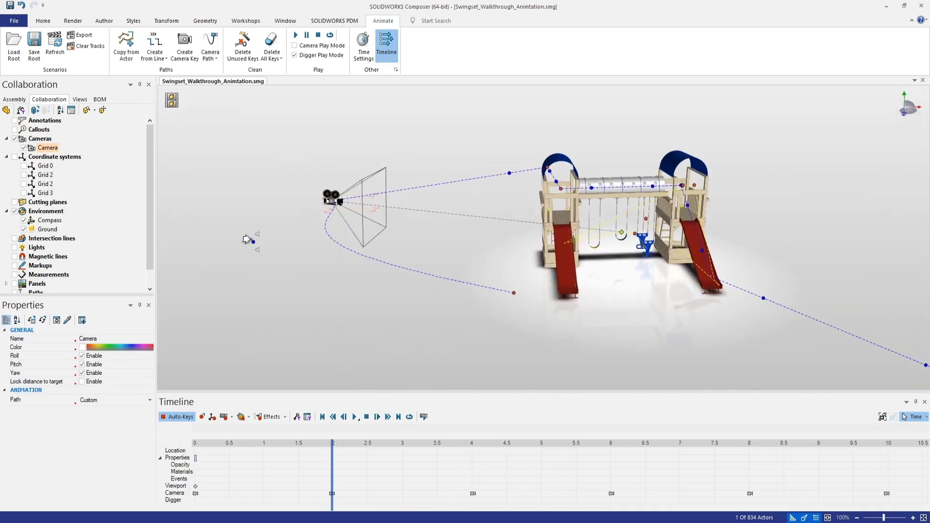
left_click_drag(259, 243, 315, 291)
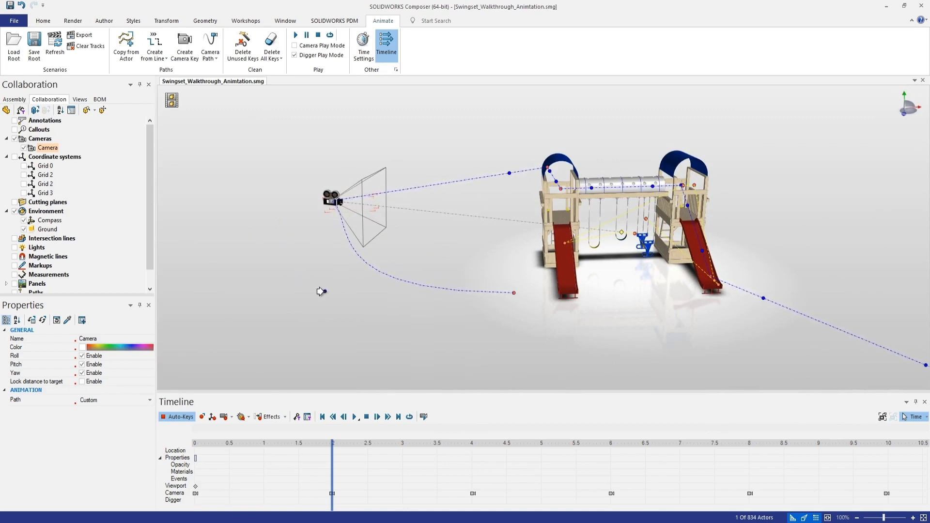
left_click_drag(311, 254, 290, 257)
middle_click_drag(291, 257, 357, 252)
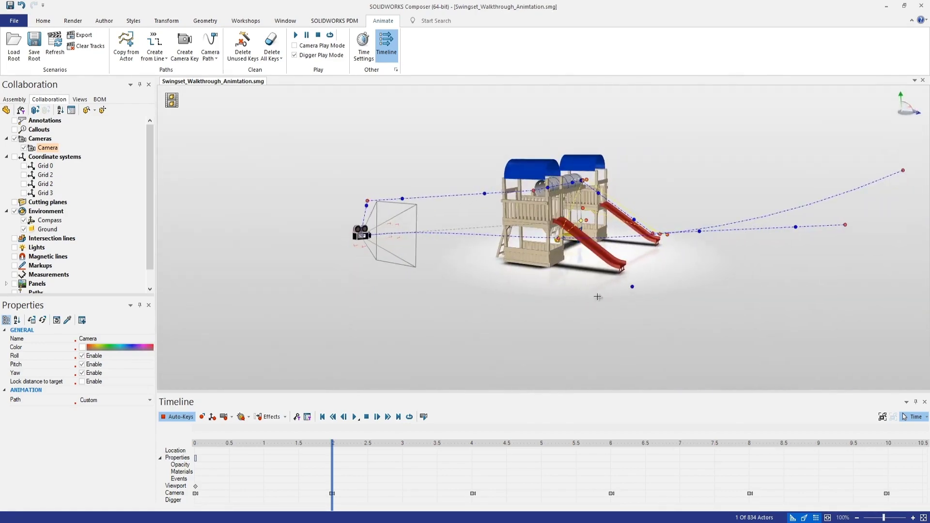
left_click_drag(632, 256, 446, 210)
left_click(48, 22)
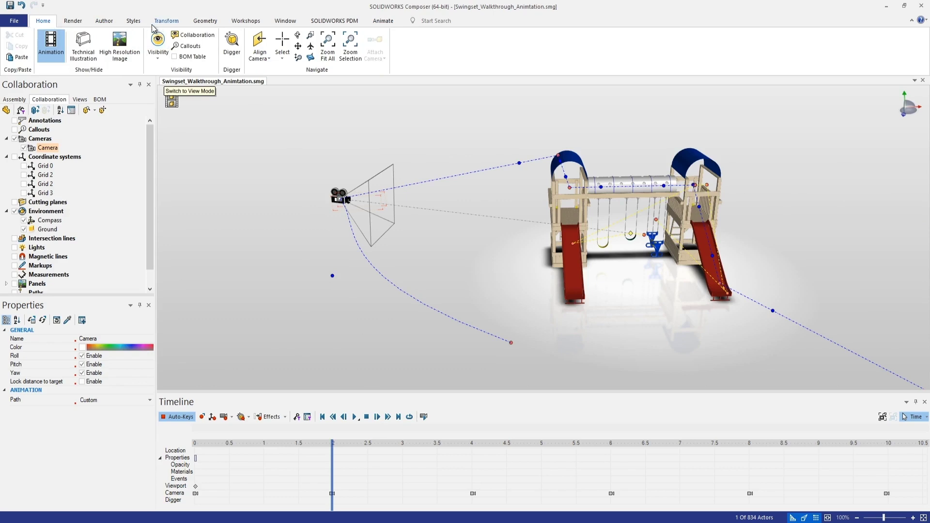
left_click(295, 23)
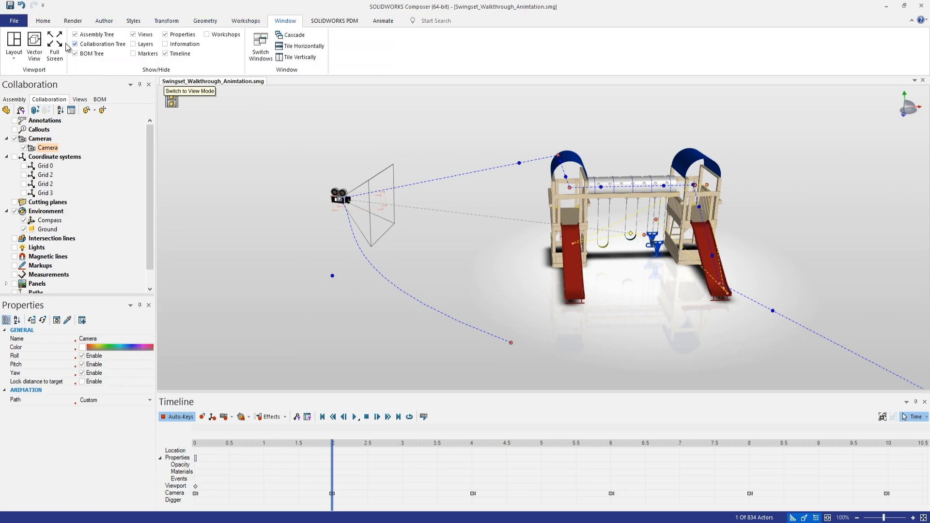
left_click(17, 59)
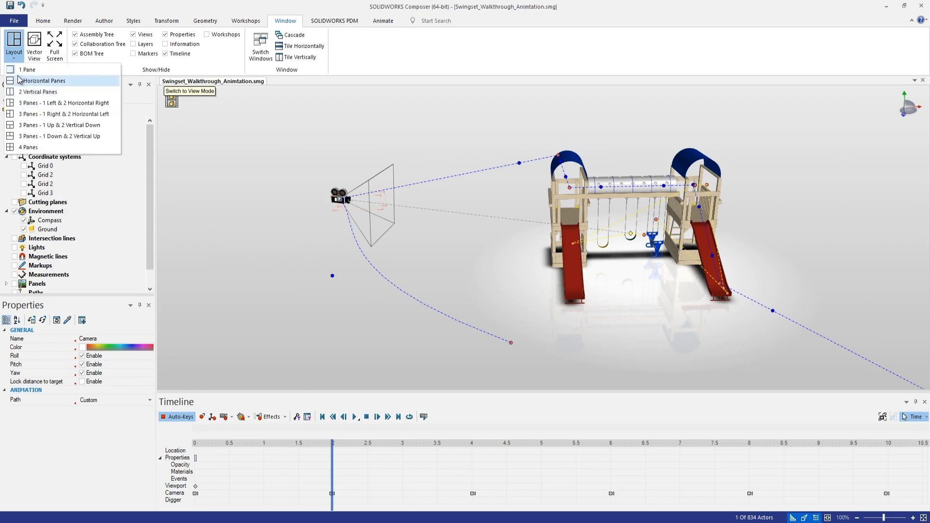
left_click(18, 74)
Curve the path segment between the 2 and 4 second keys outward, away from the swing set, with its control point
middle_click_drag(499, 263, 431, 258)
middle_click_drag(372, 208, 439, 216)
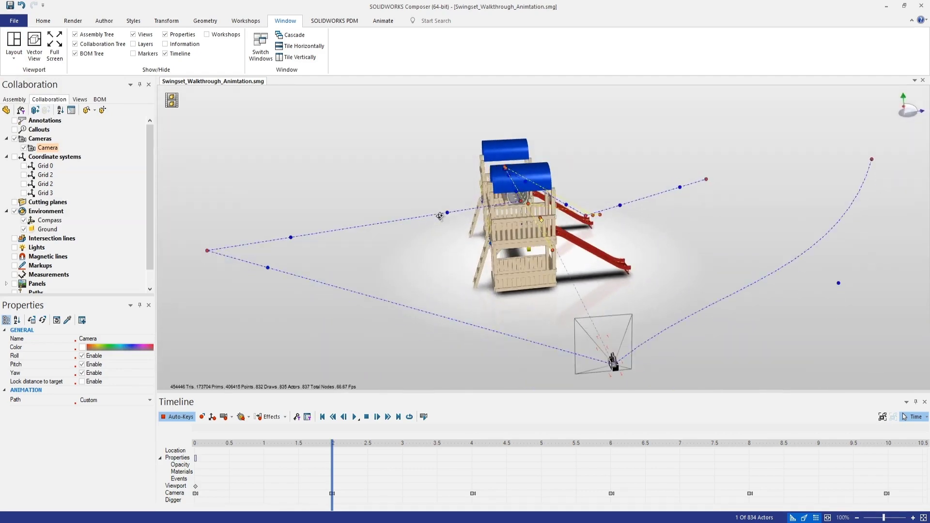
key("space")
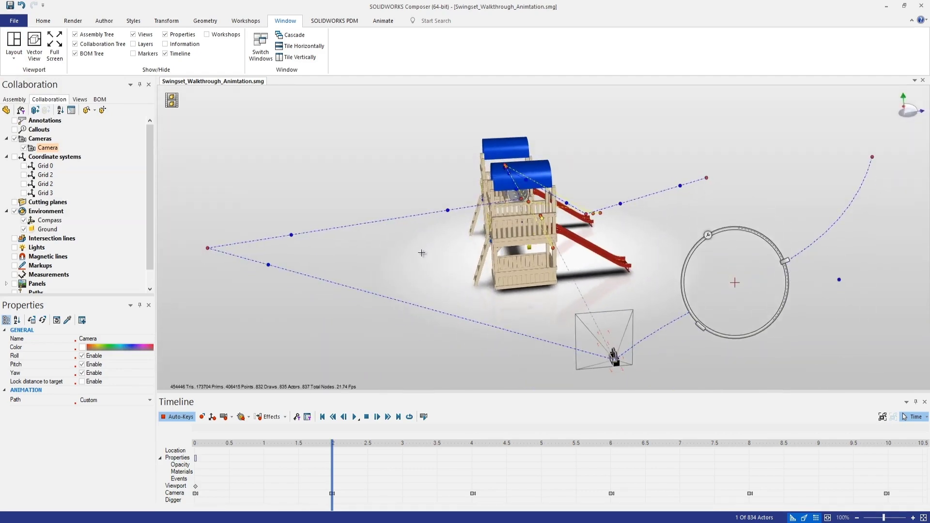
key("space")
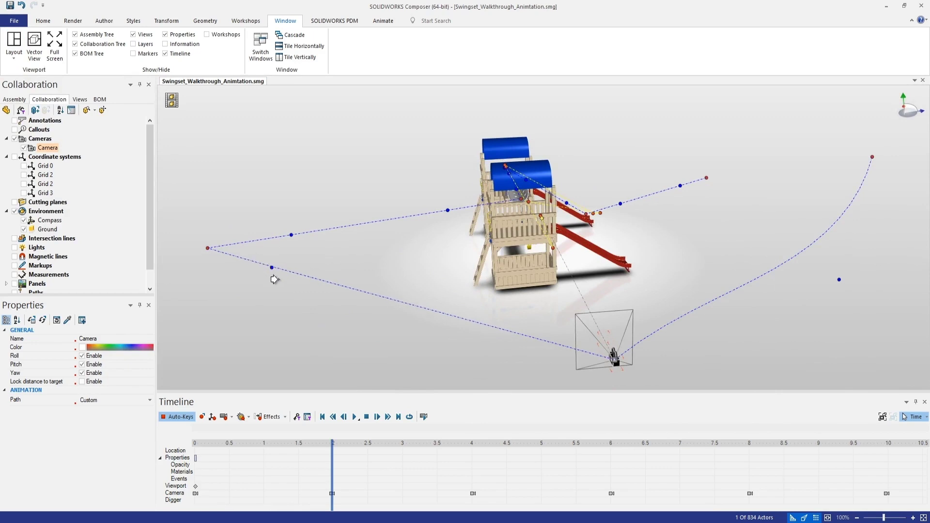
left_click_drag(272, 267, 343, 327)
right_click_drag(393, 280, 392, 343)
middle_click_drag(397, 342, 439, 164)
left_click_drag(394, 163, 354, 244)
right_click_drag(383, 290, 396, 255)
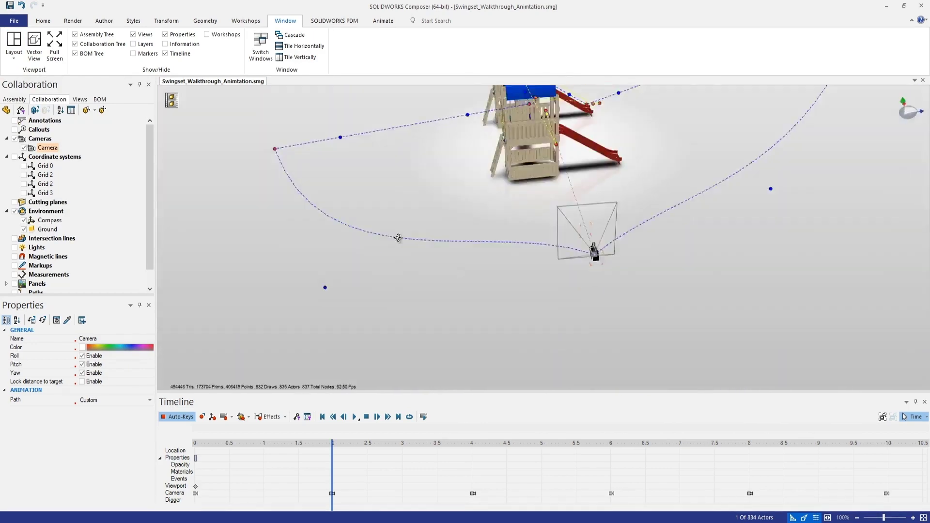
middle_click_drag(396, 255, 305, 270)
middle_click_drag(307, 220, 353, 253)
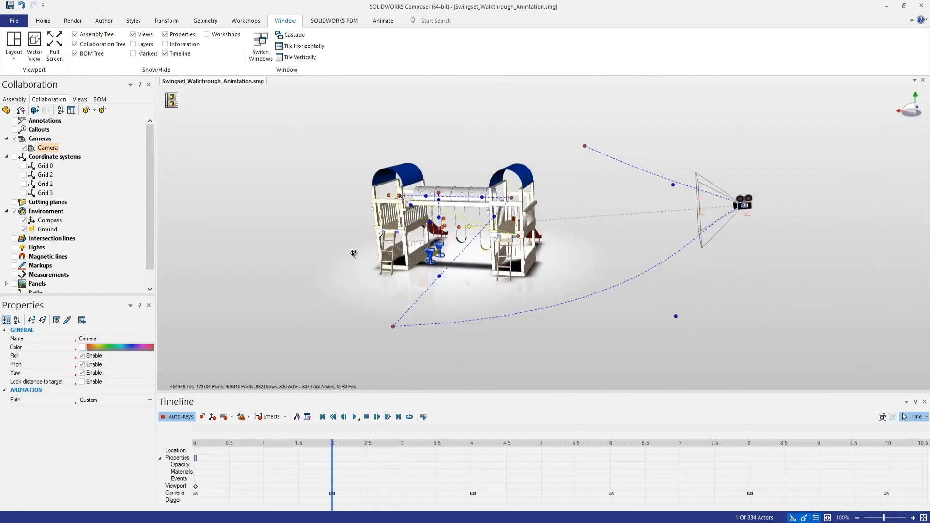
Align the view to the side of the swing set and raise both control points of the path segment above the slide
scroll(435, 305, "up", 3)
scroll(507, 244, "up", 5)
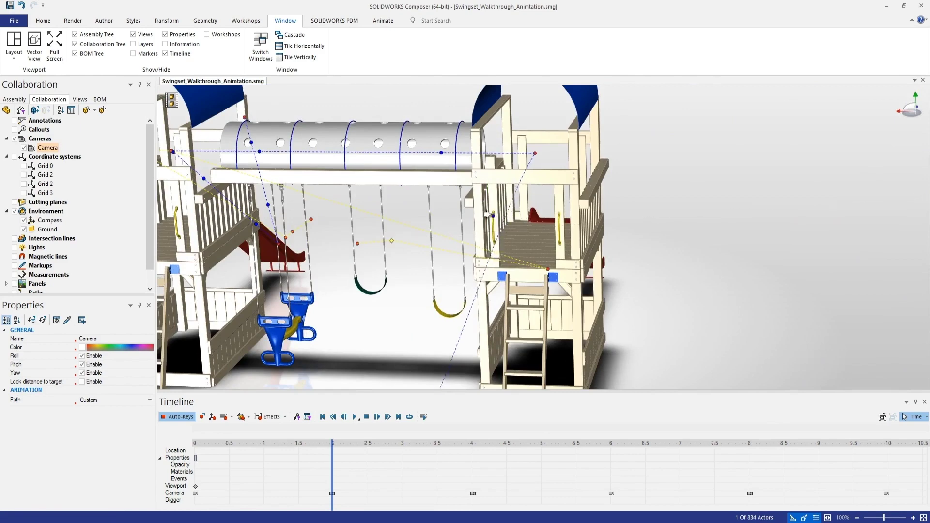
scroll(386, 187, "down", 2)
middle_click_drag(386, 187, 415, 199)
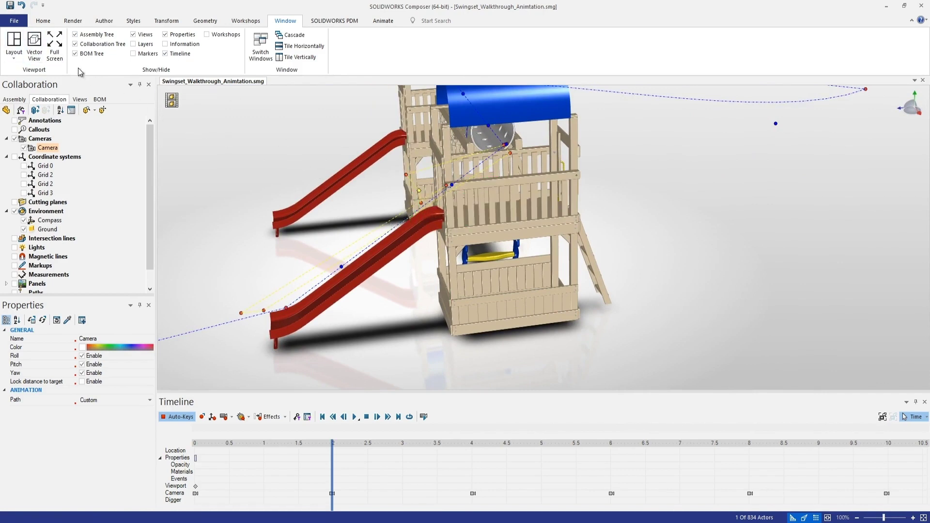
left_click(44, 20)
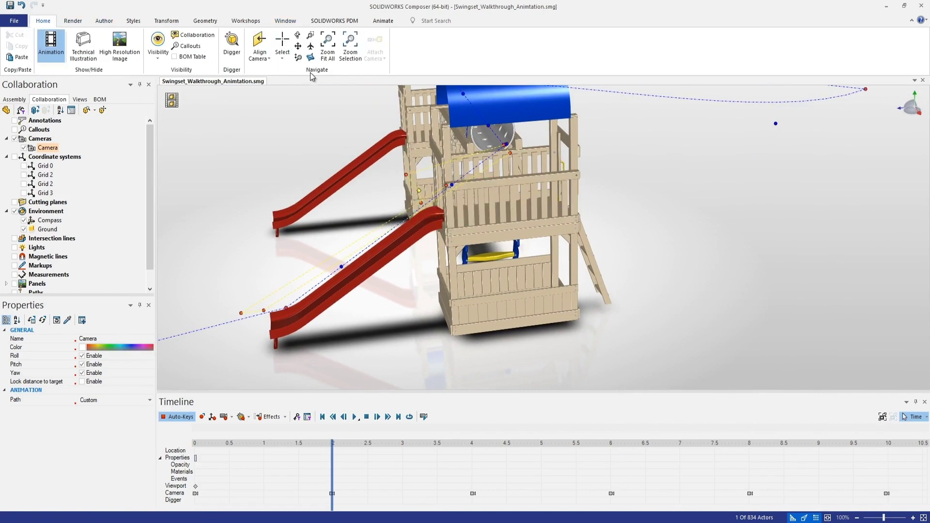
left_click(265, 56)
left_click(275, 94)
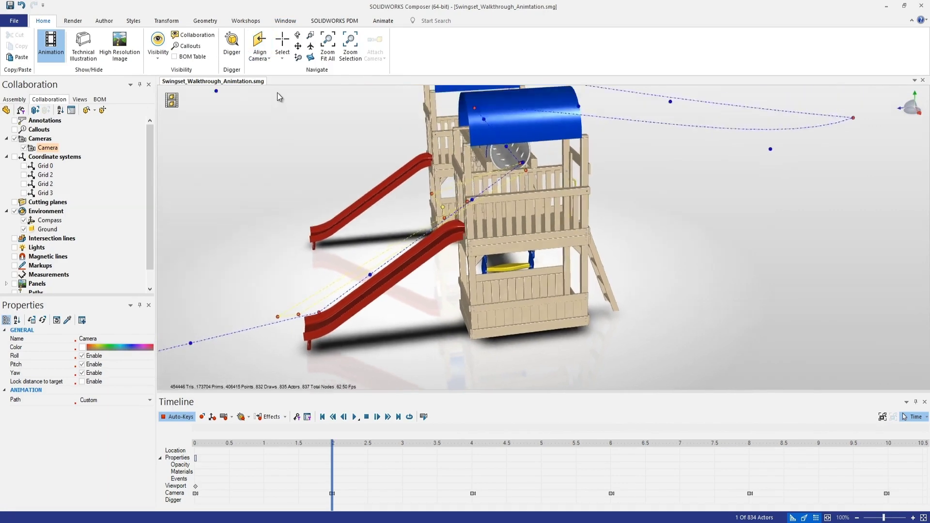
scroll(507, 244, "up", 3)
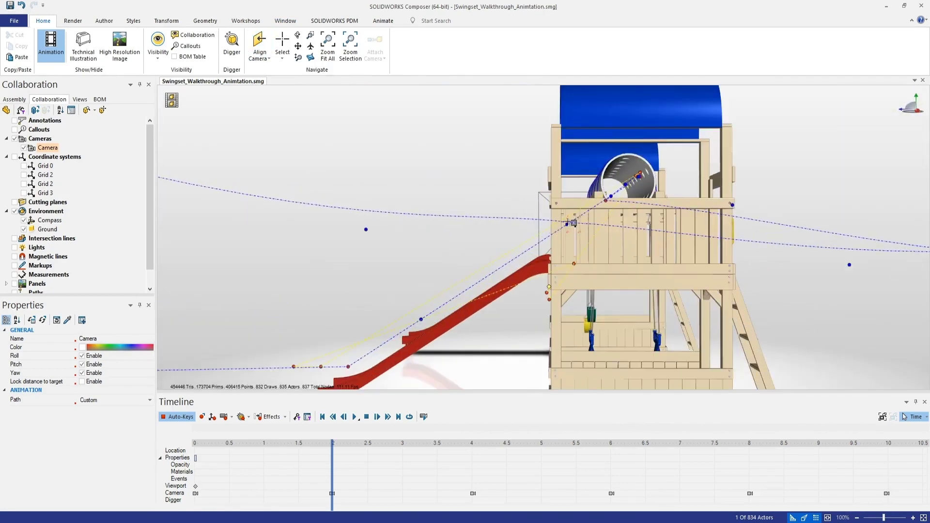
left_click_drag(566, 225, 552, 175)
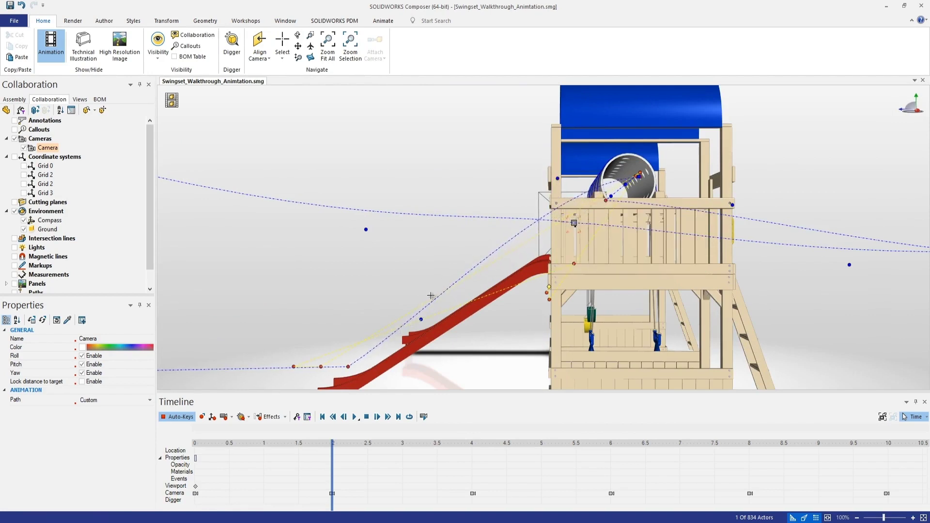
left_click_drag(421, 322, 400, 289)
Raise the path's key point at the foot of the slide and readjust the control point above it to smooth the descent
left_click(348, 367)
left_click_drag(349, 366, 330, 345)
left_click(394, 271)
left_click_drag(395, 273, 410, 289)
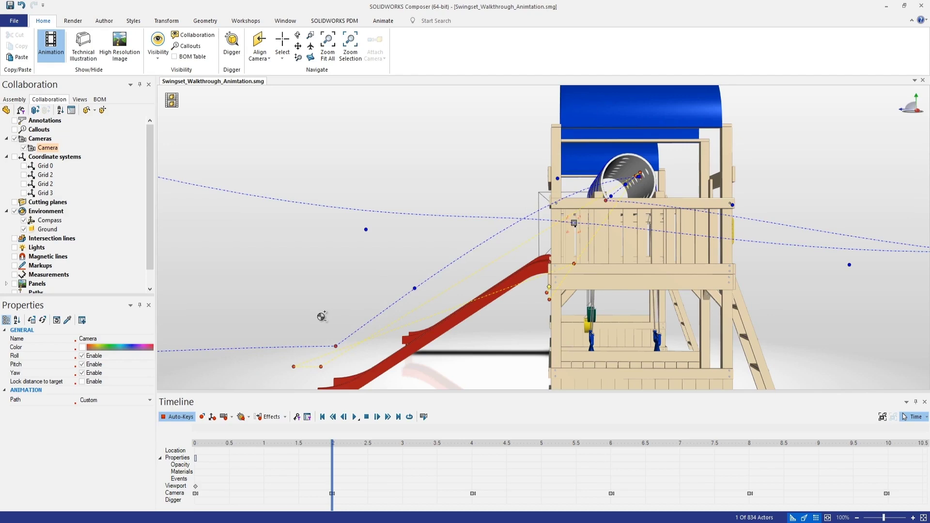
scroll(321, 316, "down", 1)
right_click_drag(319, 305, 332, 309)
scroll(395, 308, "down", 2)
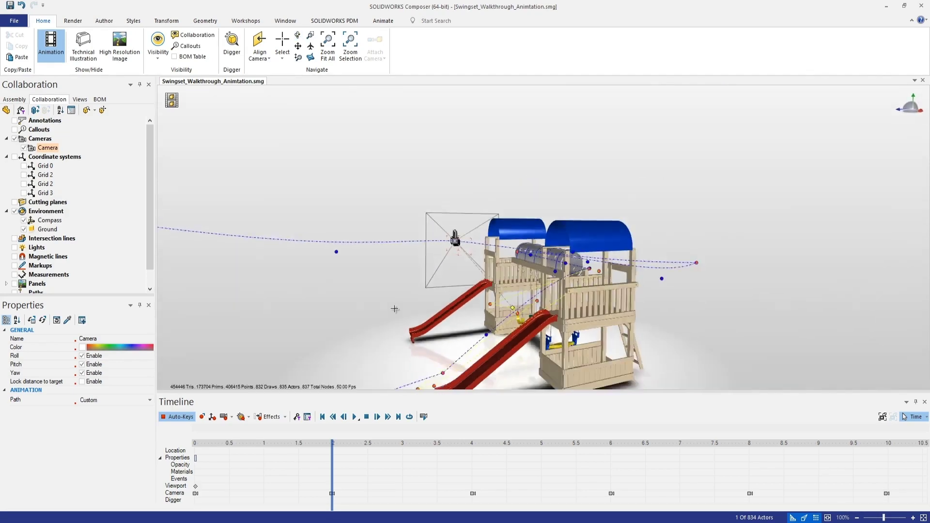
left_click_drag(365, 317, 427, 295)
key("space")
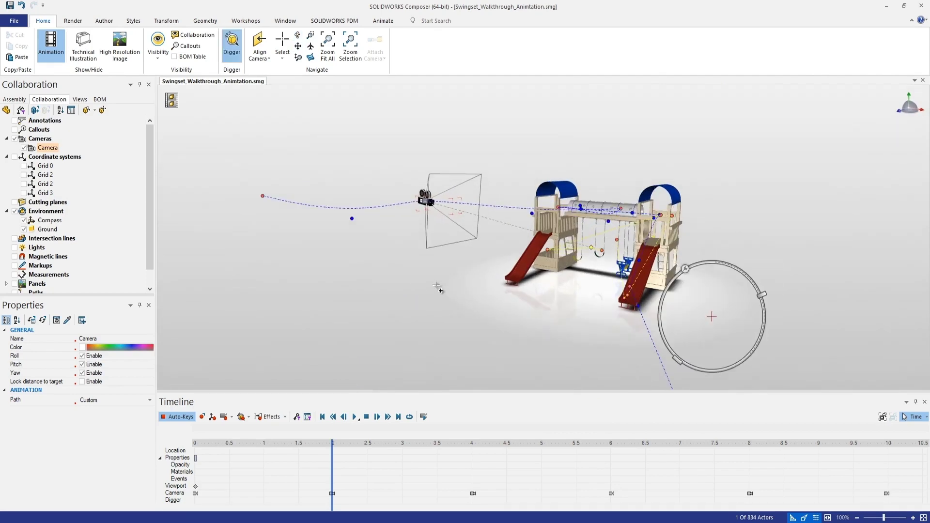
key("space")
right_click_drag(436, 285, 475, 280)
right_click(426, 251)
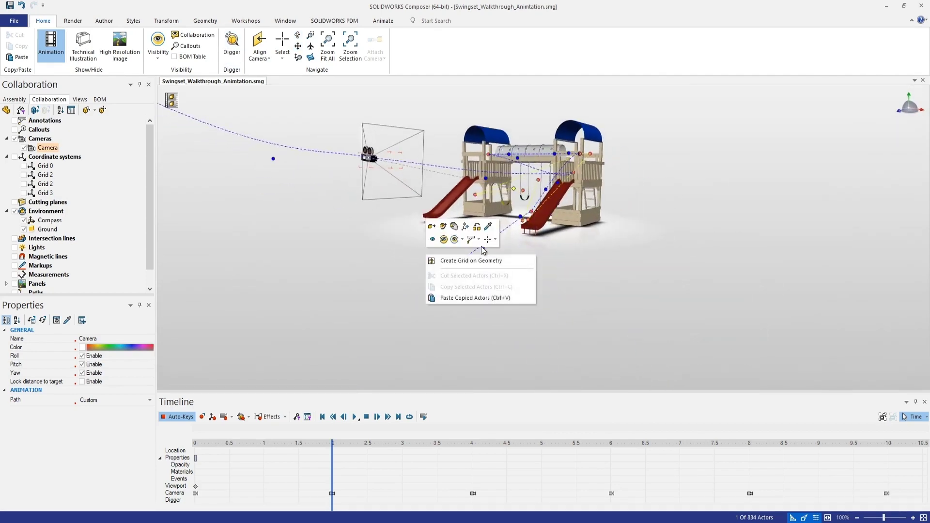
left_click(569, 275)
Reactivate the custom camera path and shape its final segment beyond the foot of the slide into a smooth curve with its two control points
left_click(383, 20)
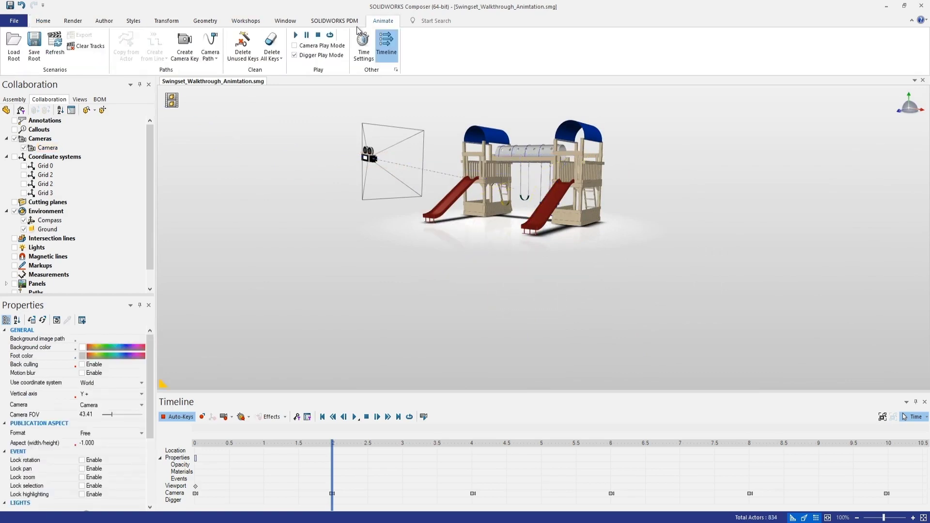
left_click(207, 57)
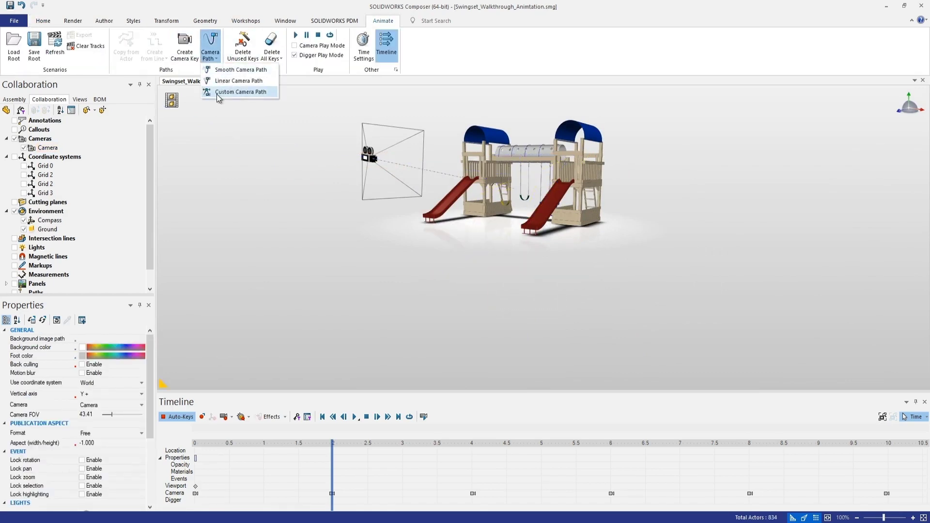
left_click(219, 95)
left_click_drag(488, 248, 516, 251)
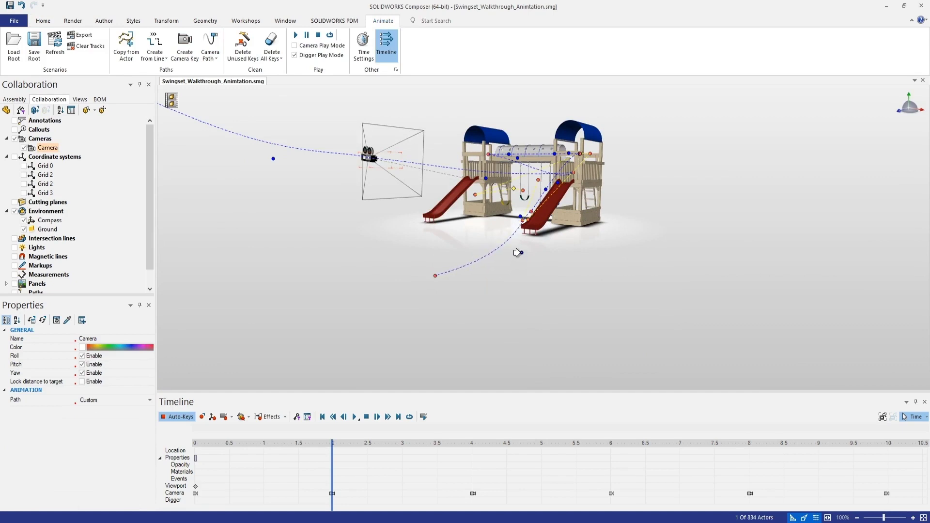
right_click_drag(538, 241, 557, 262)
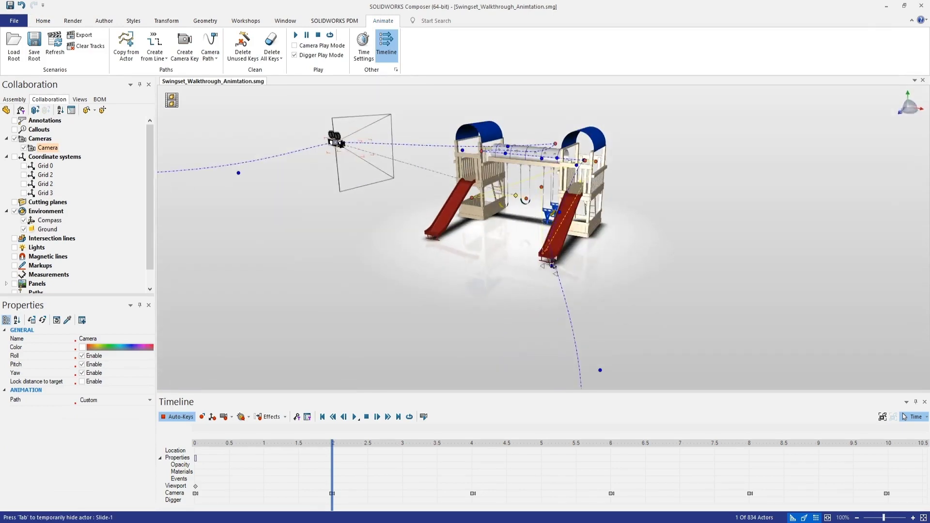
left_click_drag(552, 266, 468, 274)
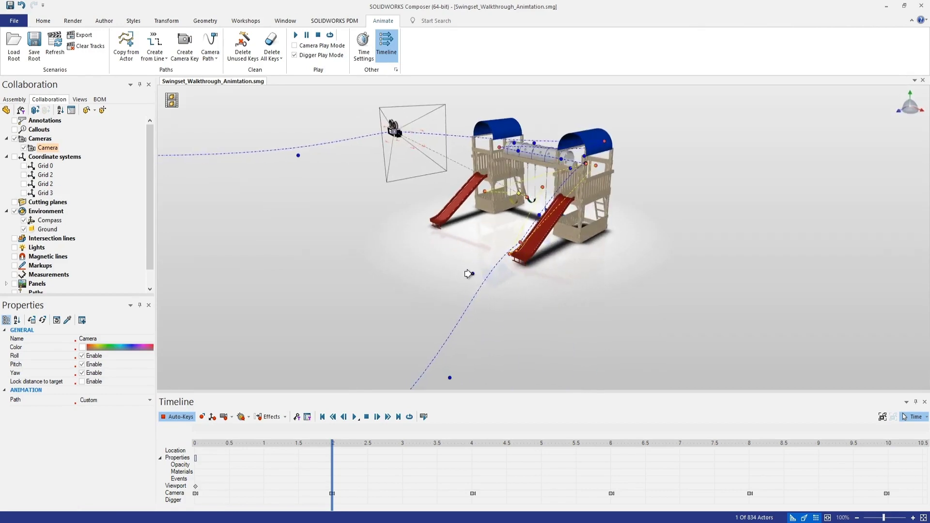
left_click(411, 262)
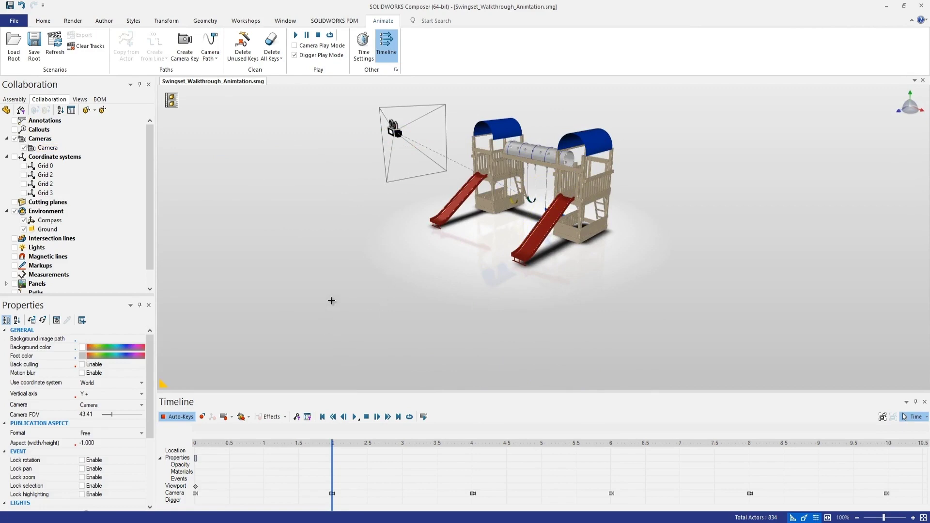
Hide the camera actor and play the walkthrough animation from the start in Camera Play Mode
left_click(82, 98)
left_click(49, 99)
left_click(24, 148)
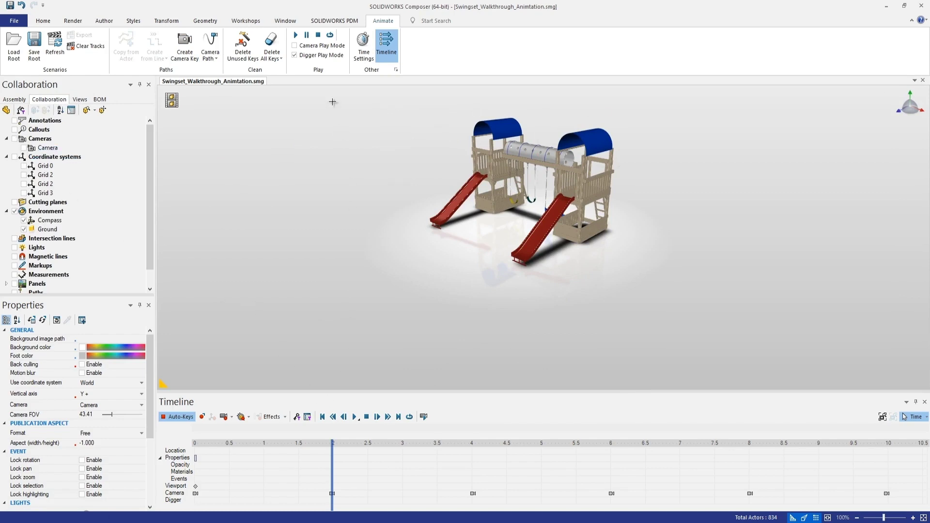
left_click(323, 417)
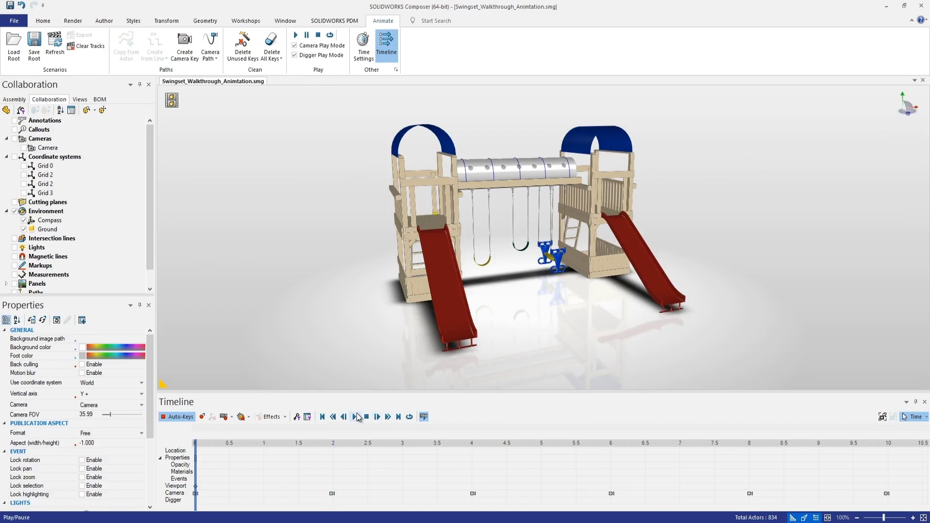
left_click(356, 417)
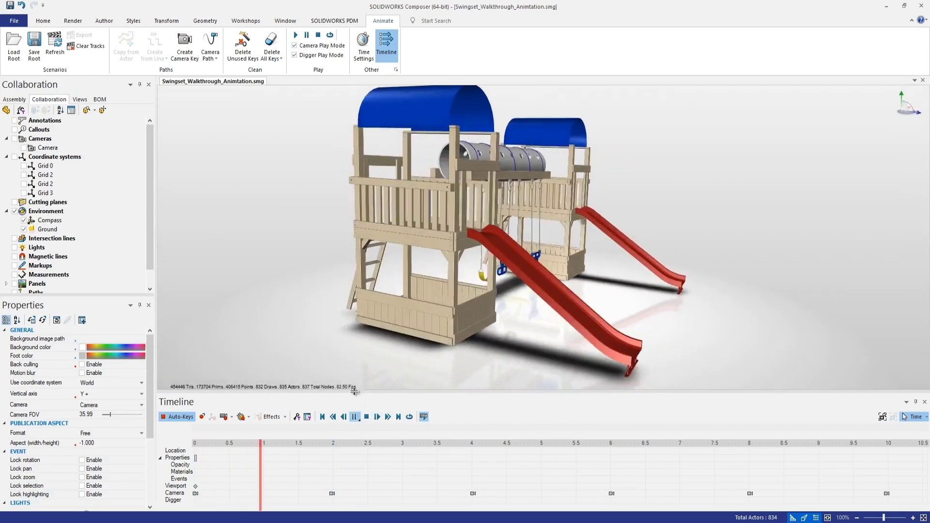